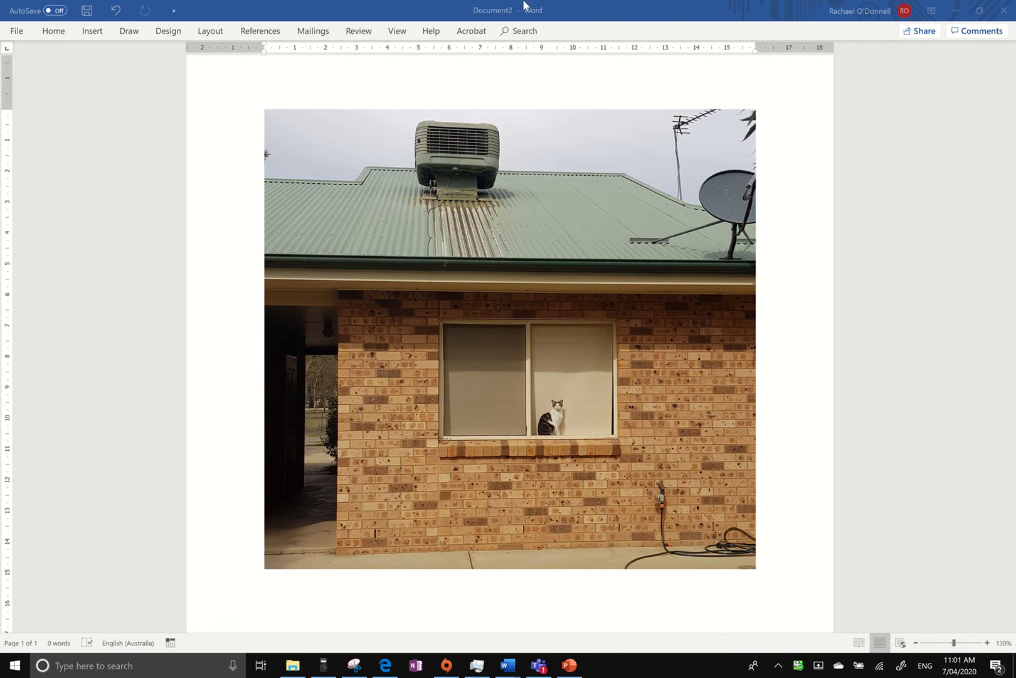
Draw a straight vertical line about 3.6 cm tall down the window's left pane, from its top edge to its bottom edge.
left_click(92, 32)
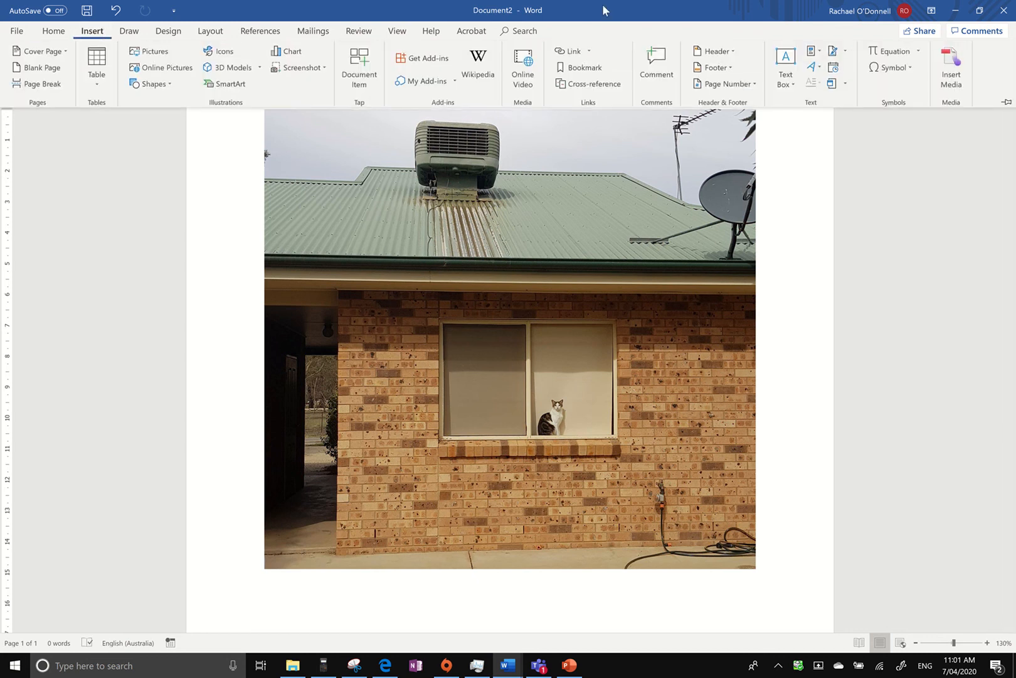
left_click(164, 92)
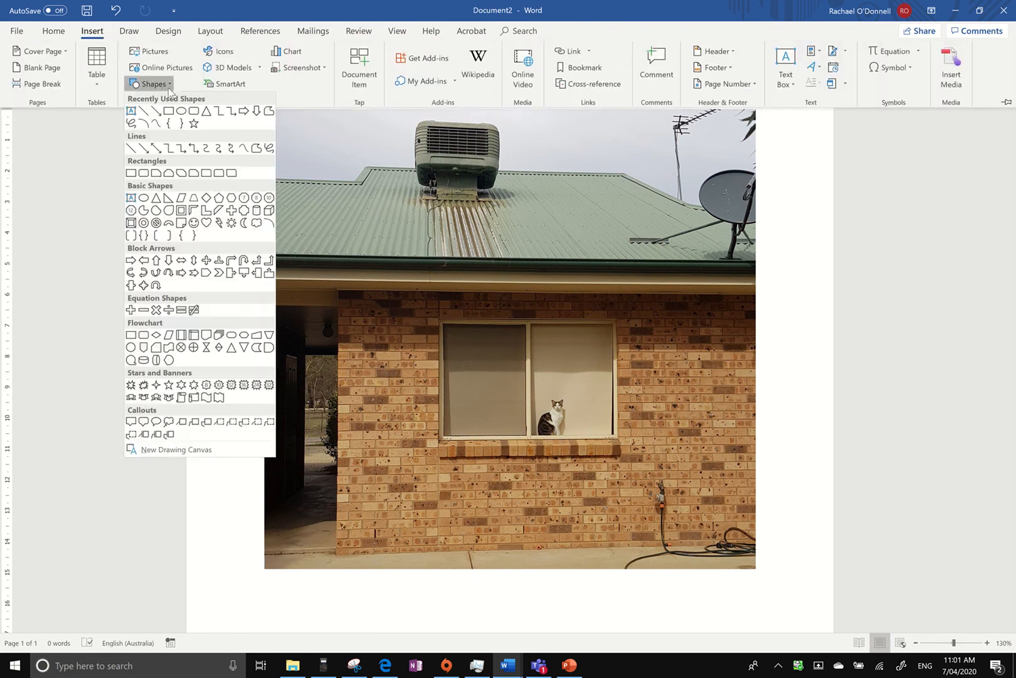
left_click(146, 119)
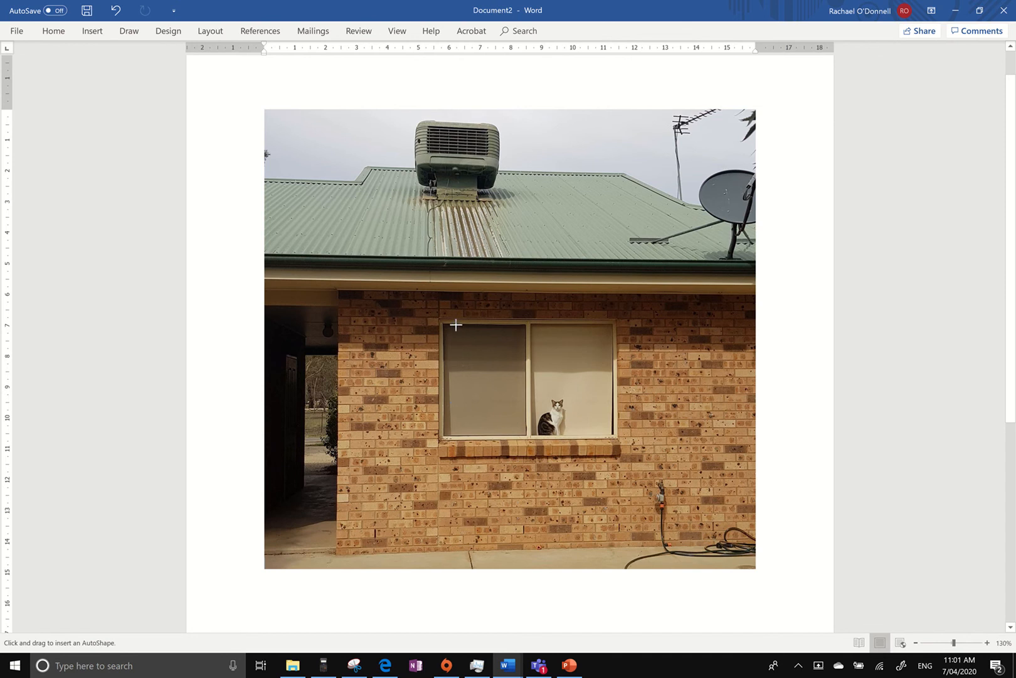
left_click_drag(455, 324, 458, 361)
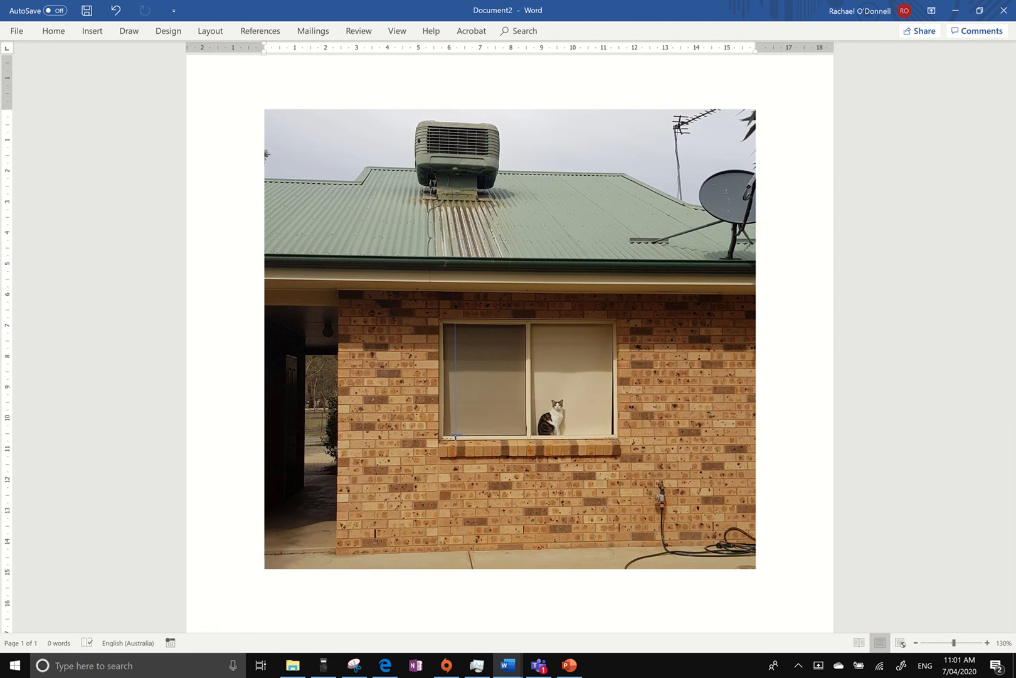
left_click_drag(455, 435, 455, 435)
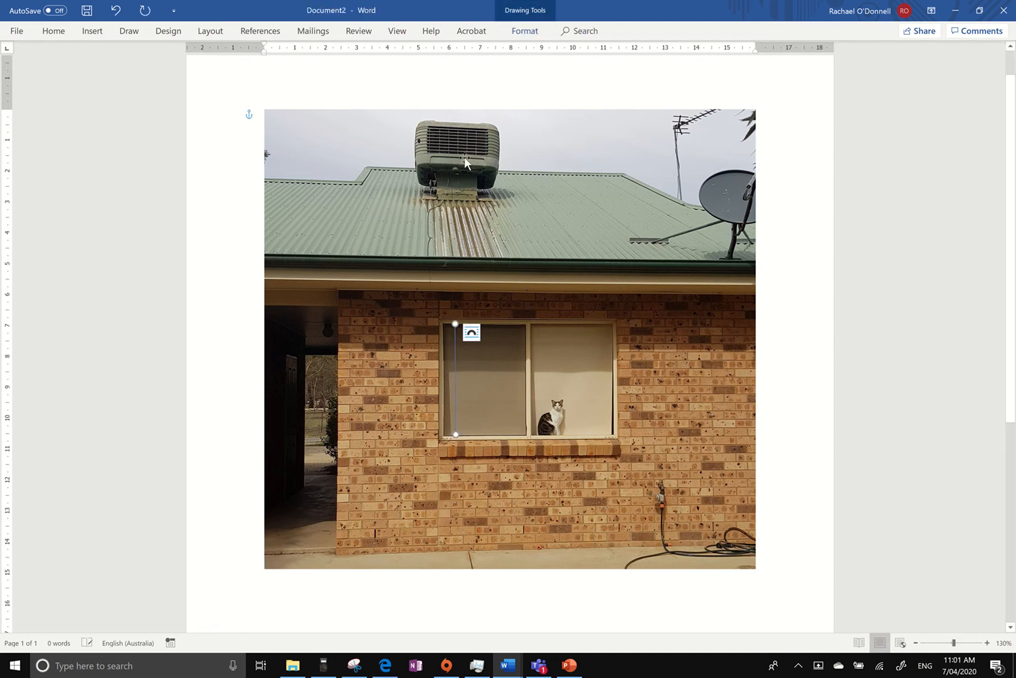
Format the window line with a red outline and a weight of 4½ pt.
left_click(522, 33)
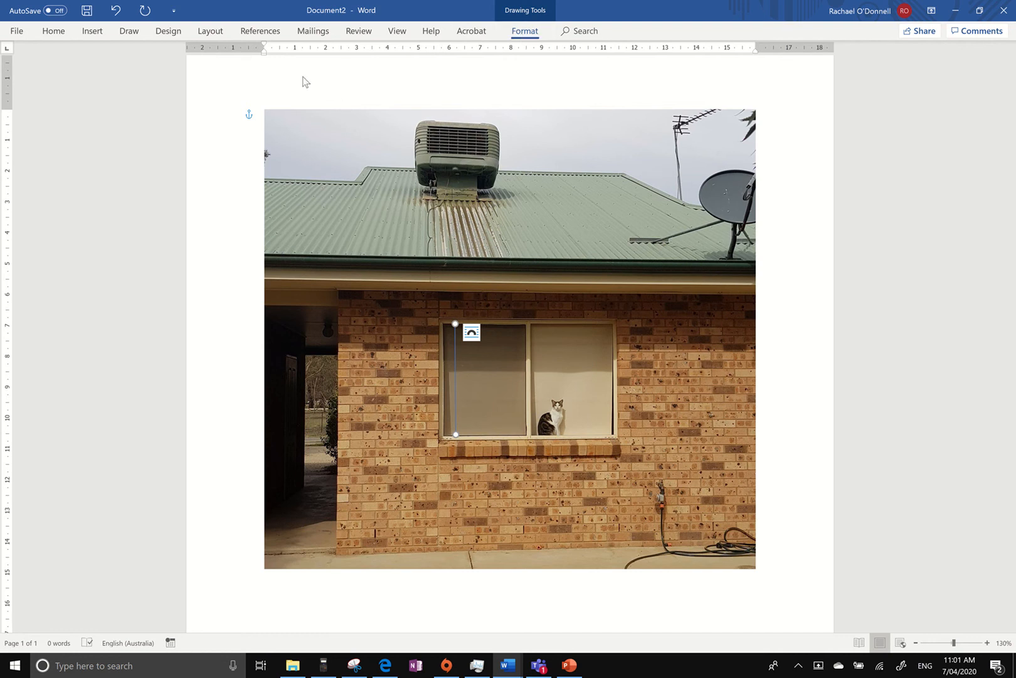
left_click(336, 66)
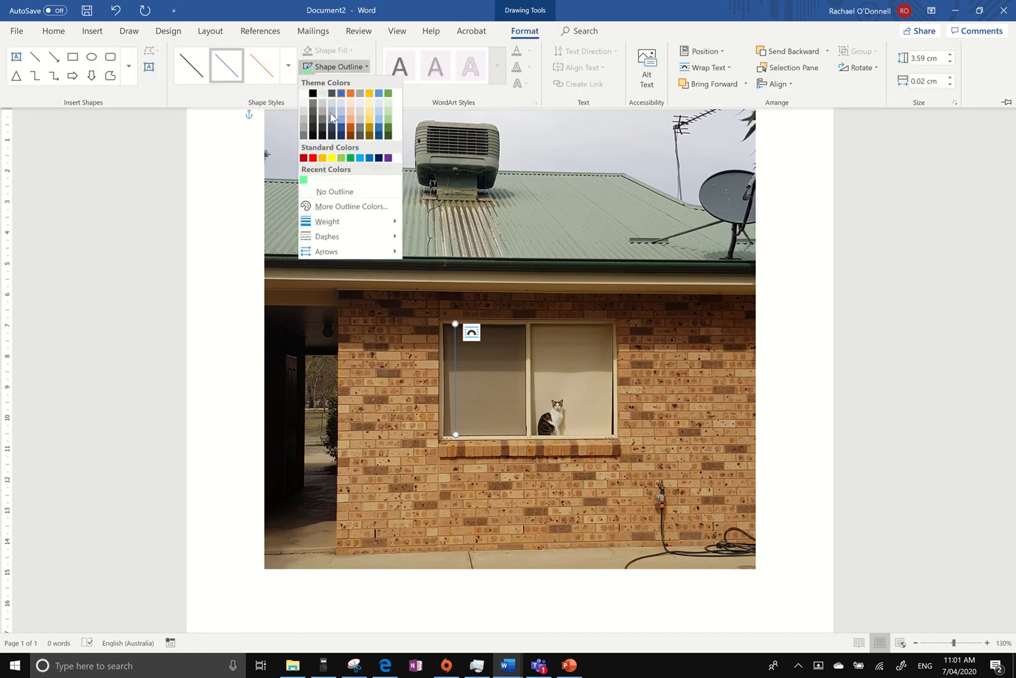
left_click(312, 157)
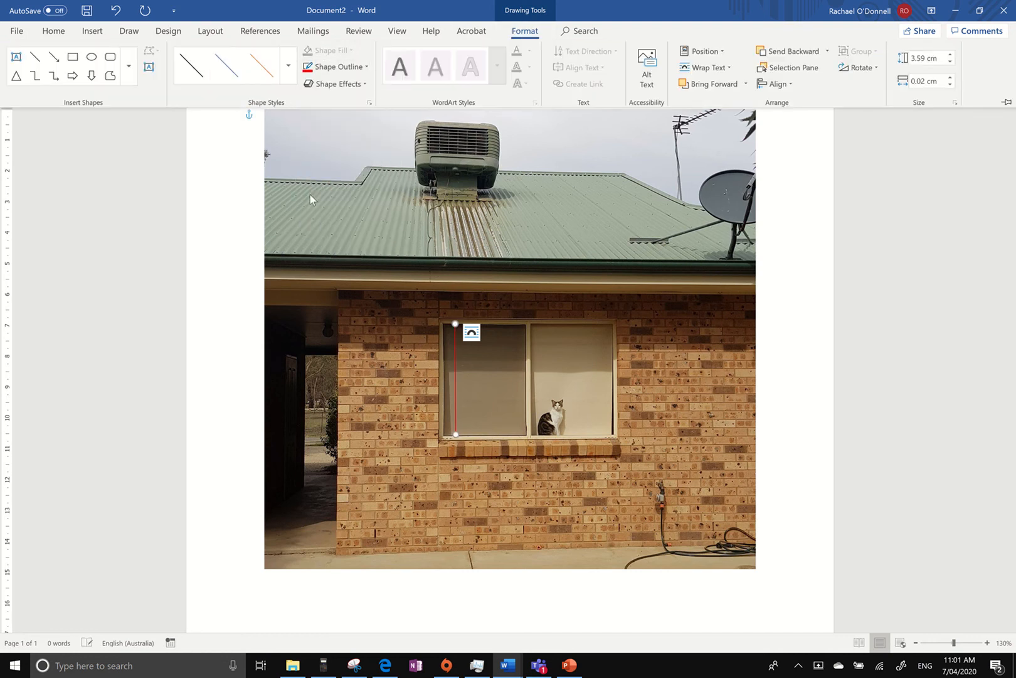
left_click(332, 66)
mouse_move(364, 221)
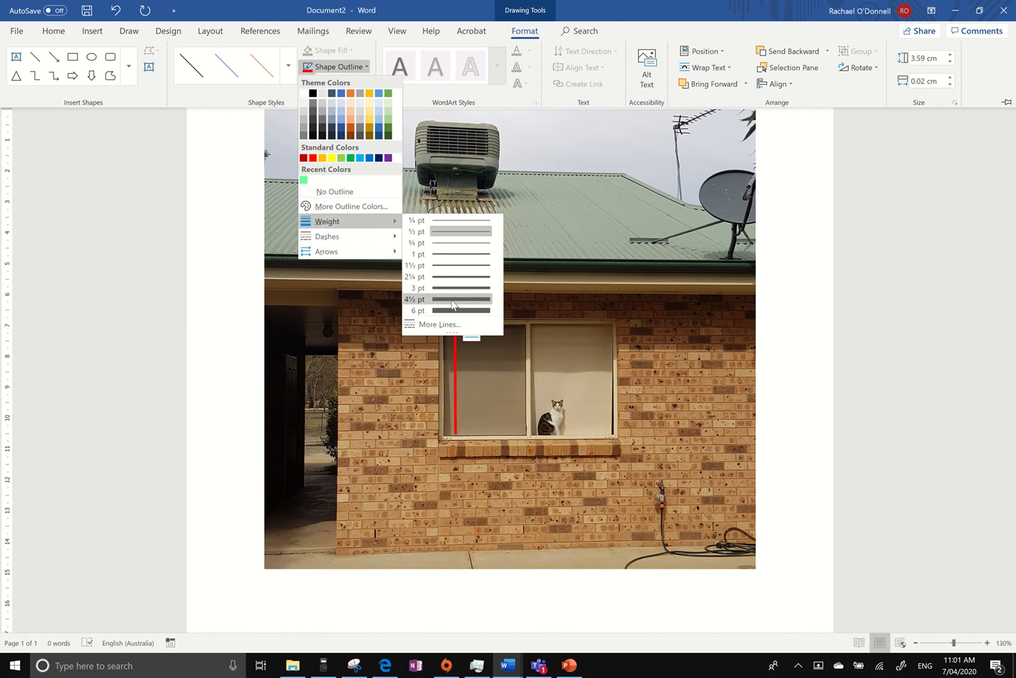
left_click(453, 299)
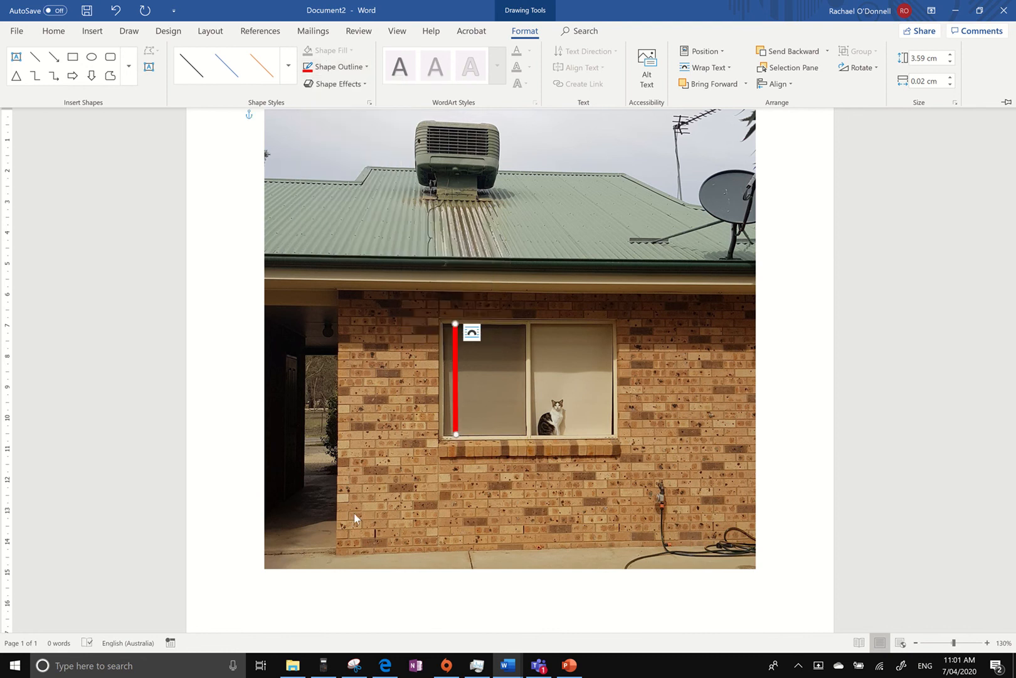
key("ctrl+F1")
left_click(244, 494)
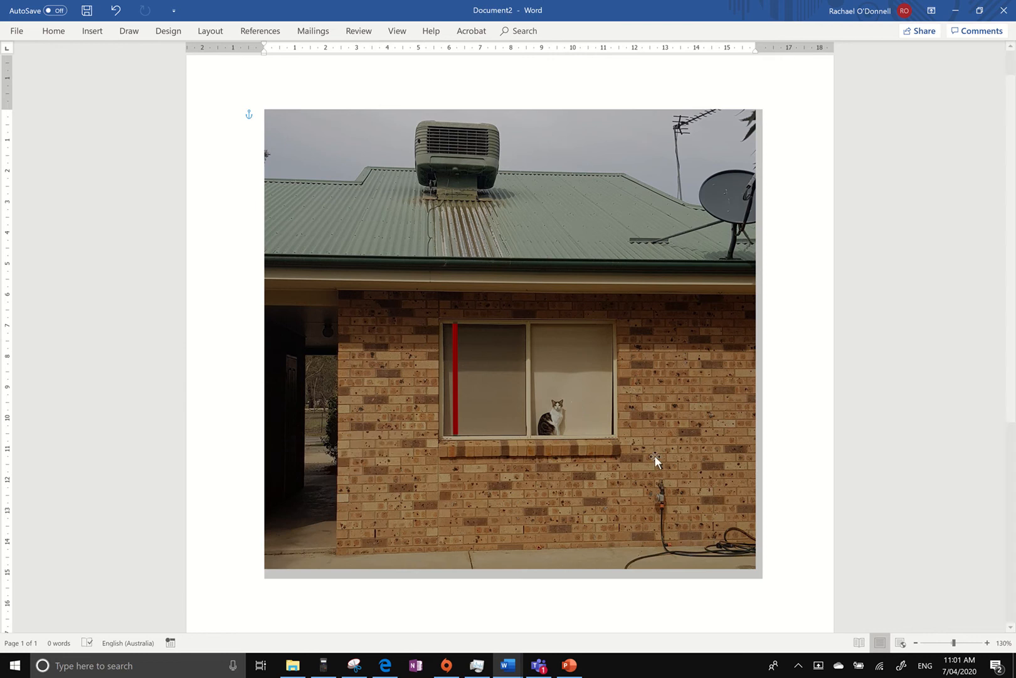
left_click(796, 402)
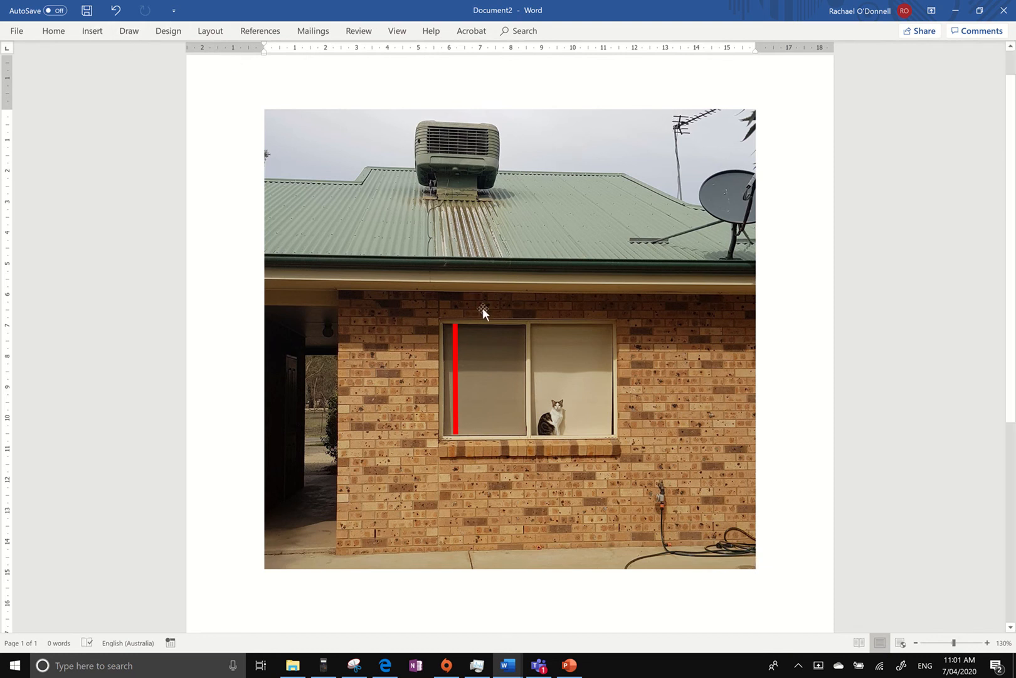
Duplicate the red line and stretch the copy from the top of the roof antenna to the ground, about 13.6 cm tall.
left_click(455, 349)
left_click(455, 350)
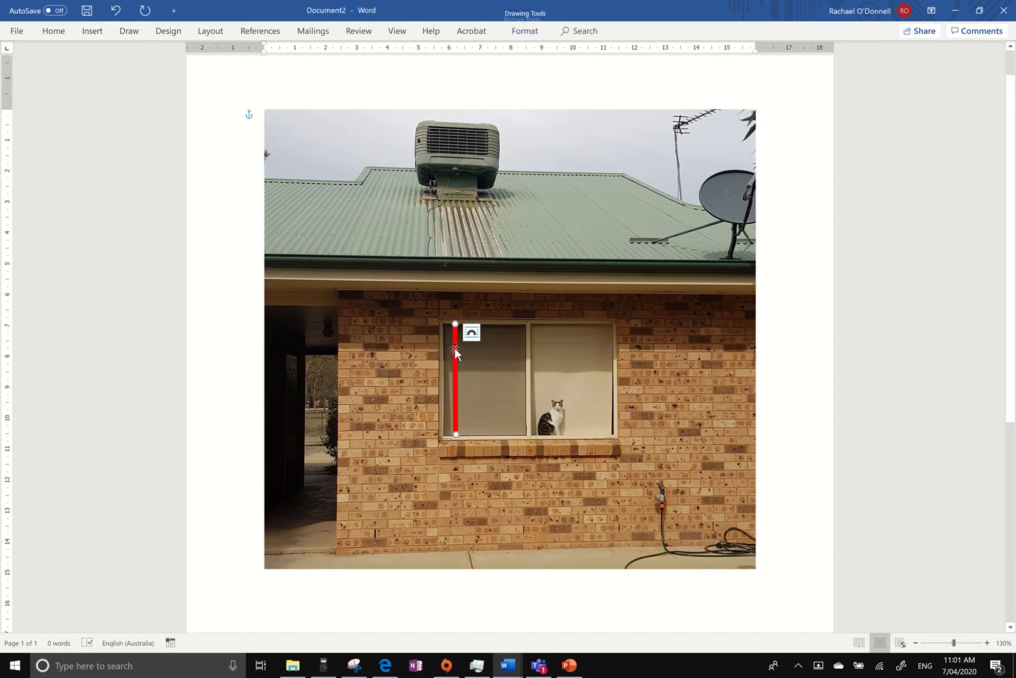
left_click(789, 232)
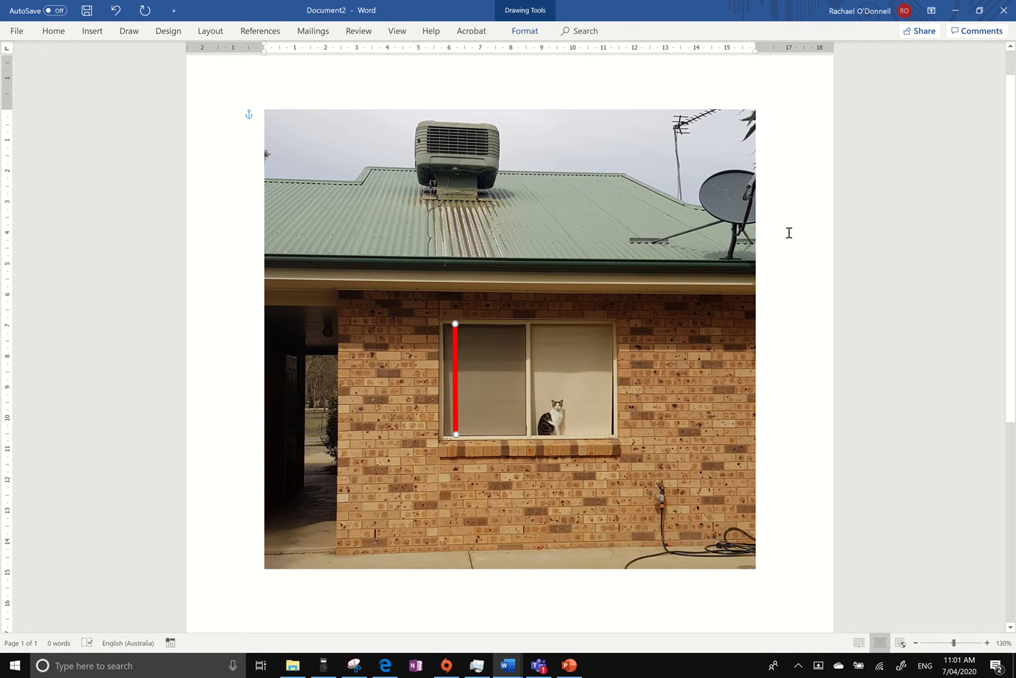
key("ctrl+v")
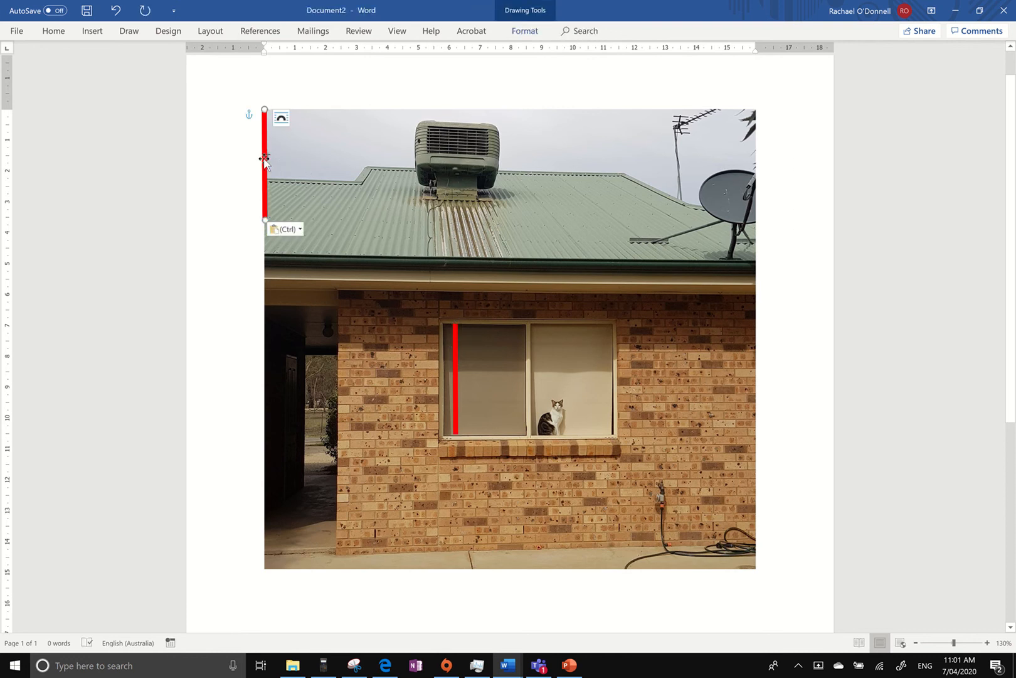
left_click_drag(285, 173, 675, 177)
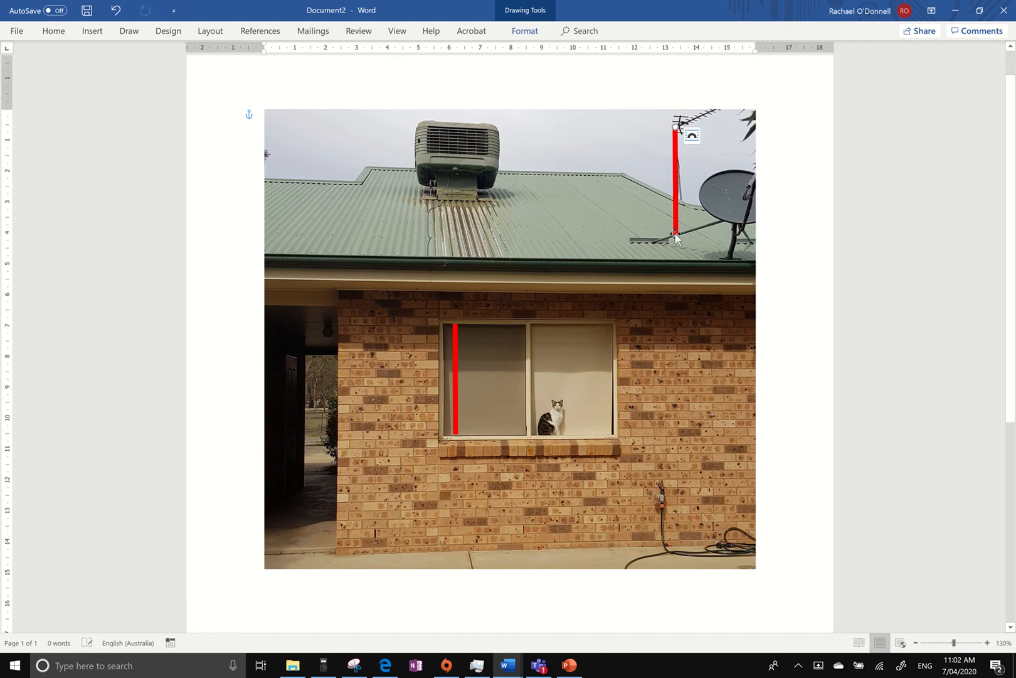
left_click_drag(675, 237, 675, 547)
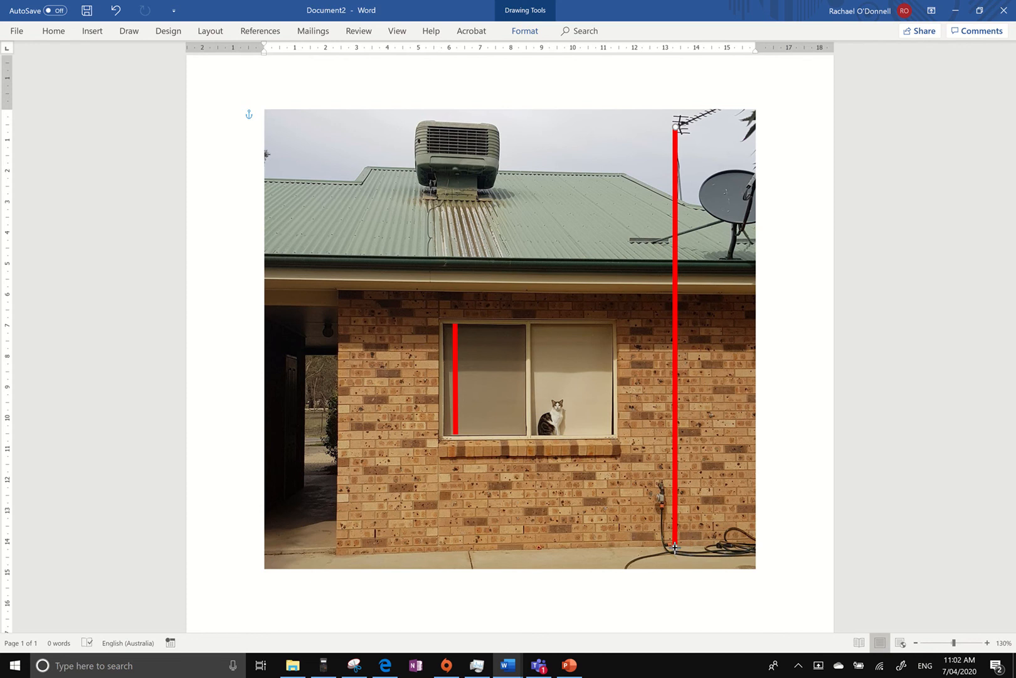
left_click(768, 495)
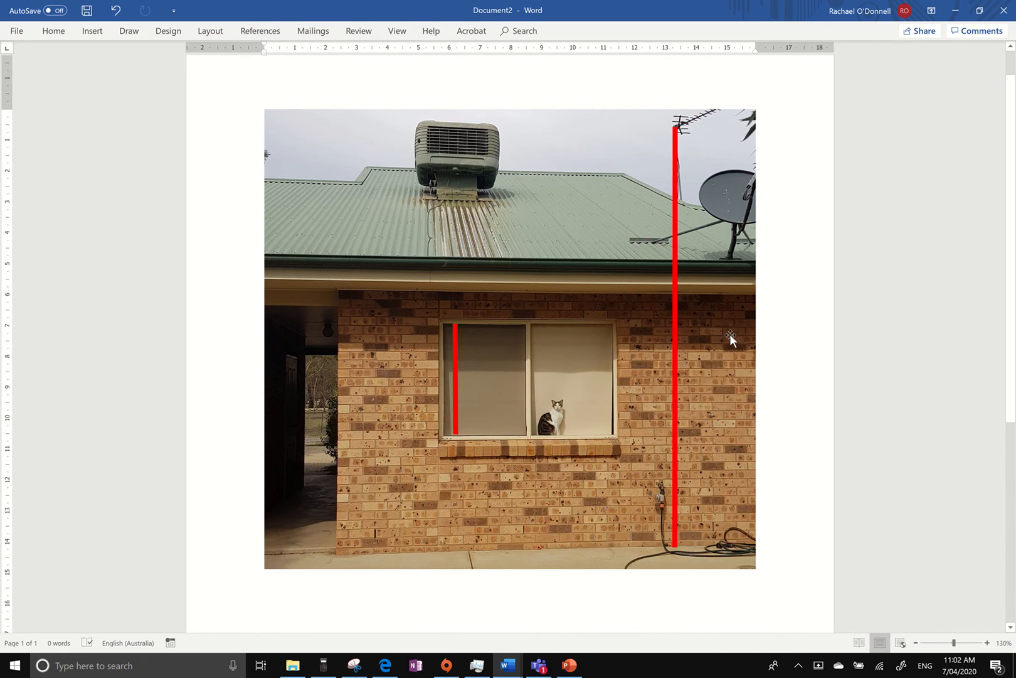
Change the outline colour of the long antenna line to light blue.
scroll(730, 336, "down", 2)
scroll(730, 334, "up", 1)
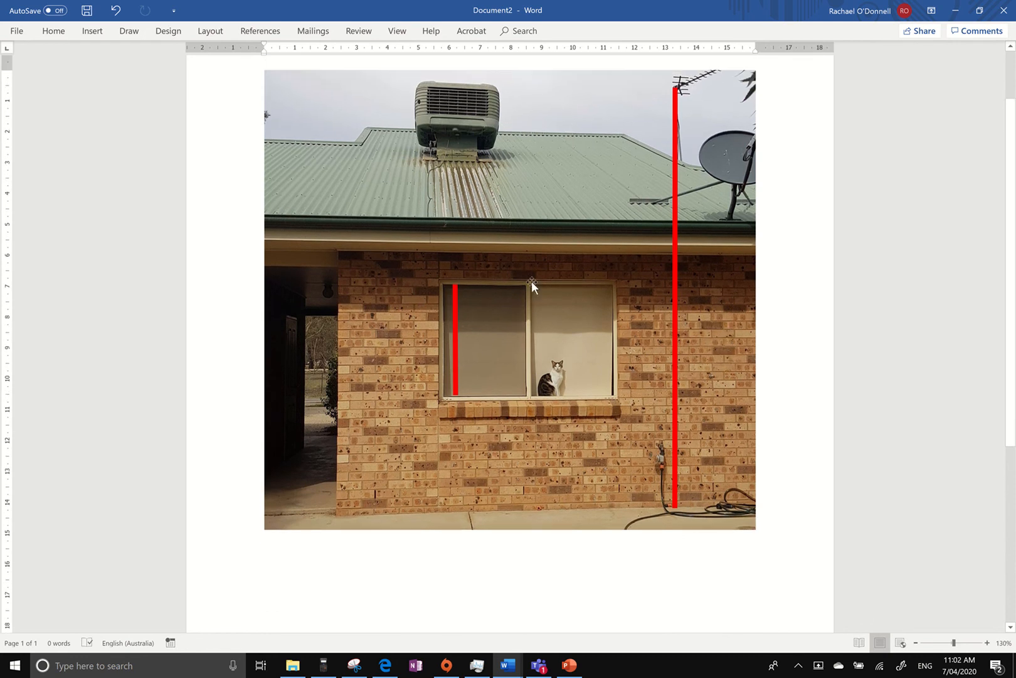
left_click(454, 345)
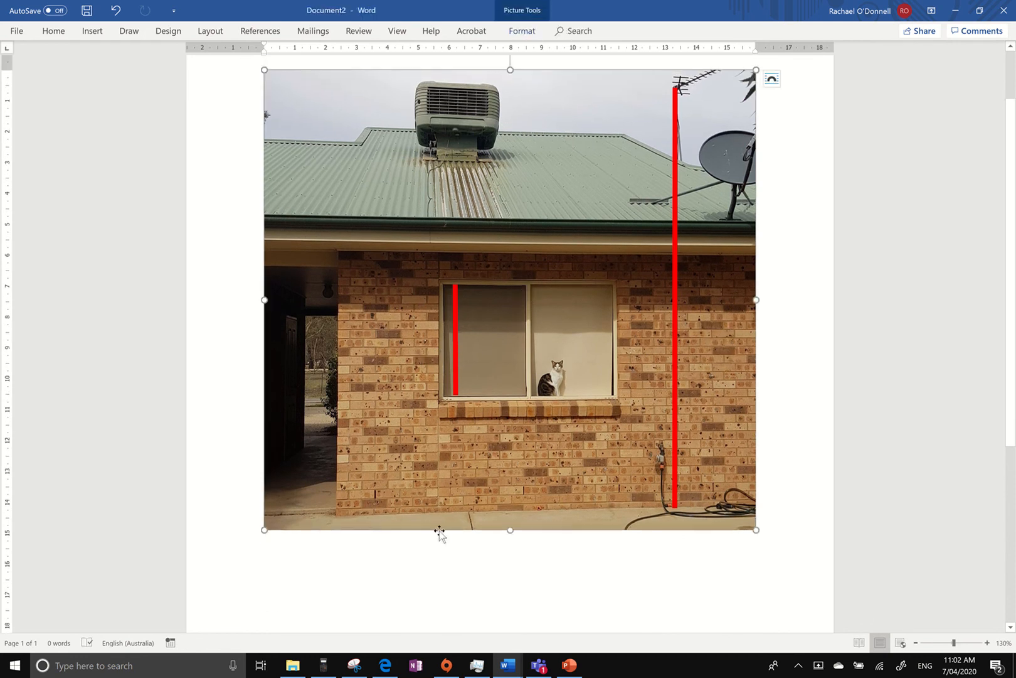
left_click(674, 347)
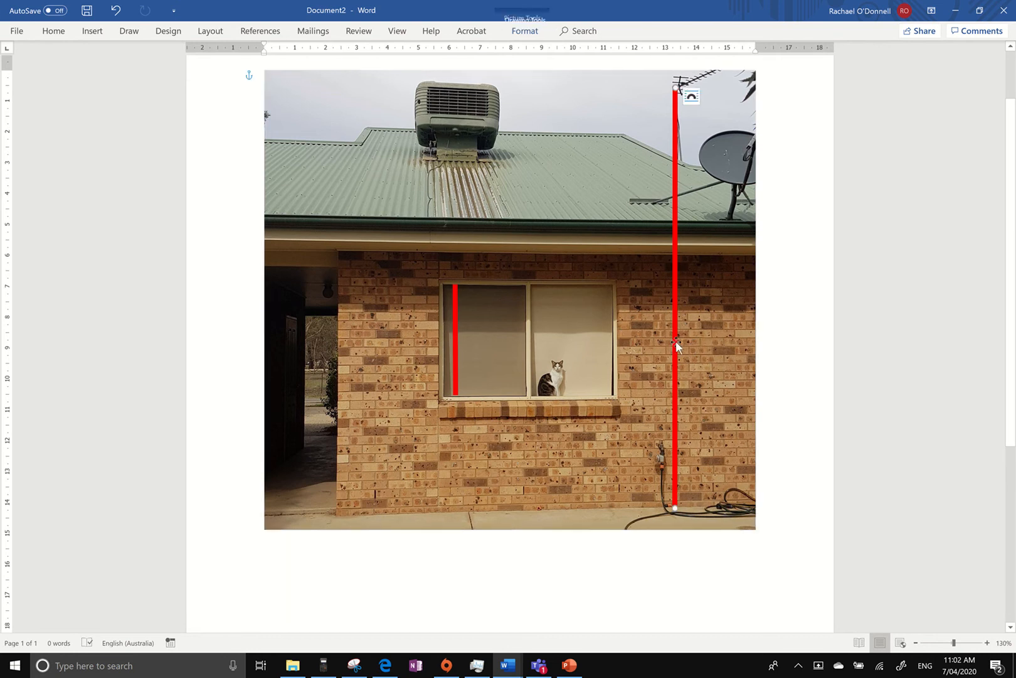
mouse_move(520, 33)
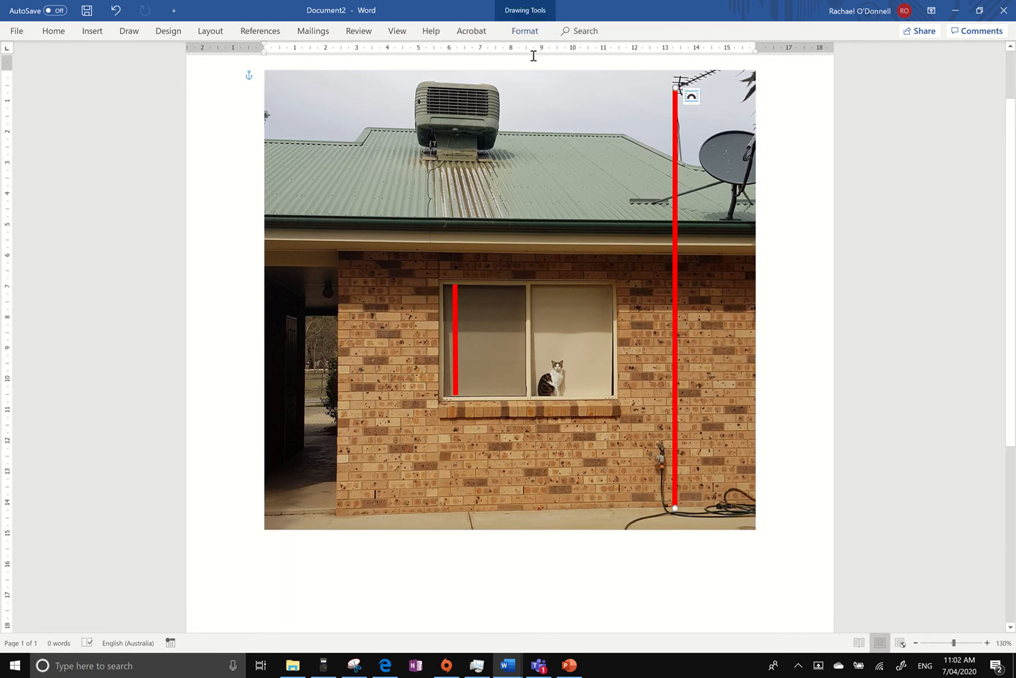
left_click(529, 33)
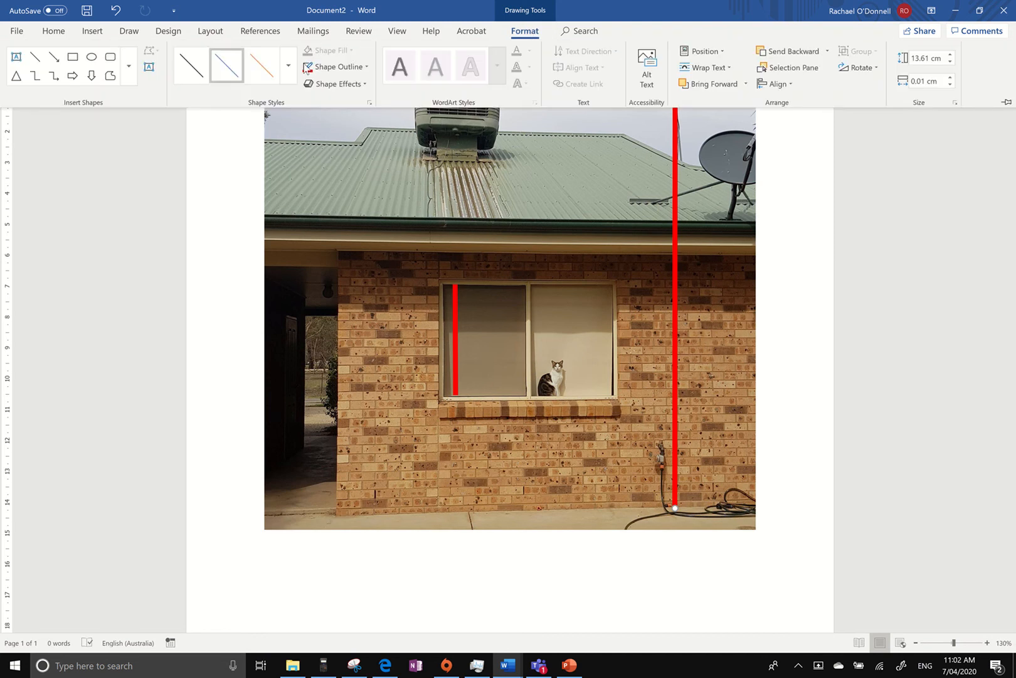
left_click(332, 67)
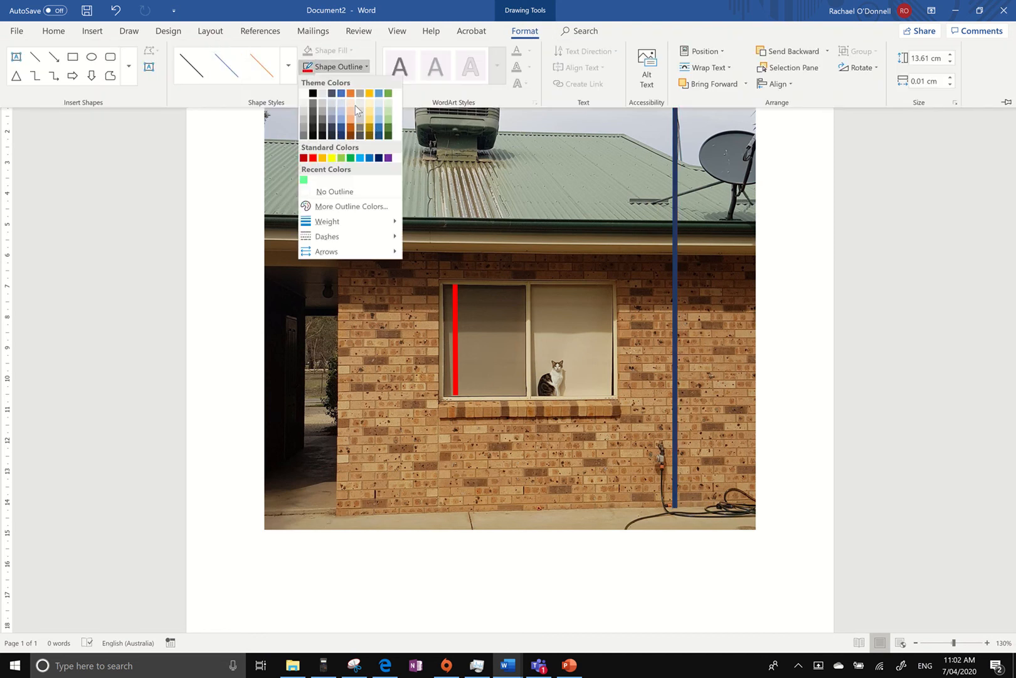
left_click(360, 158)
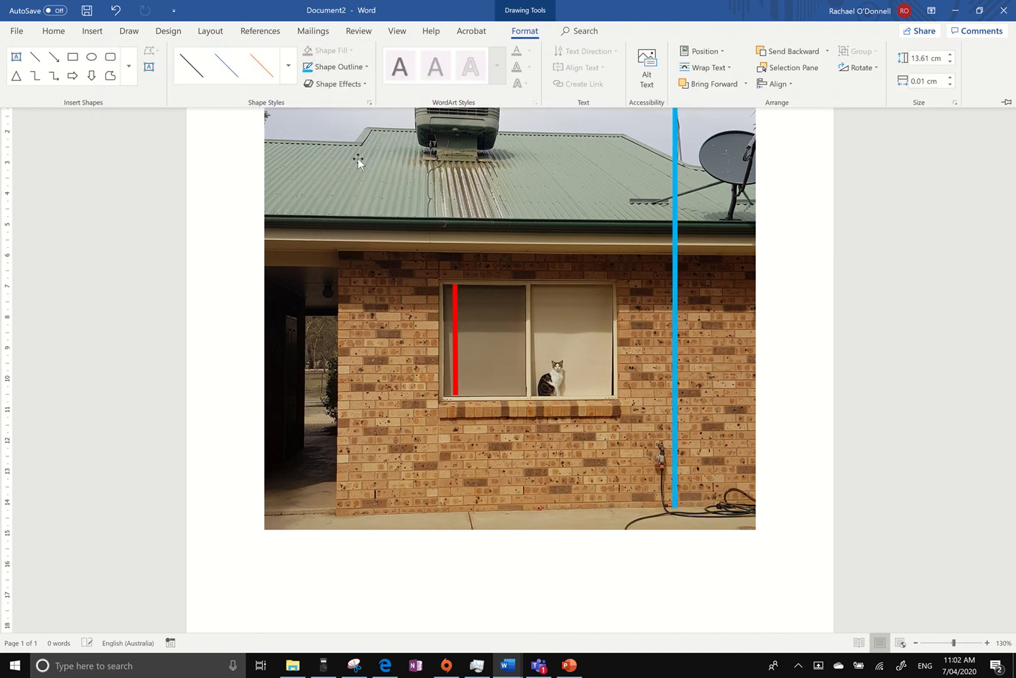
Add two lines of text below the photo: "Window height: 133cm in real life" and "Window height in photo:".
left_click(328, 572)
left_click_drag(327, 547, 320, 560)
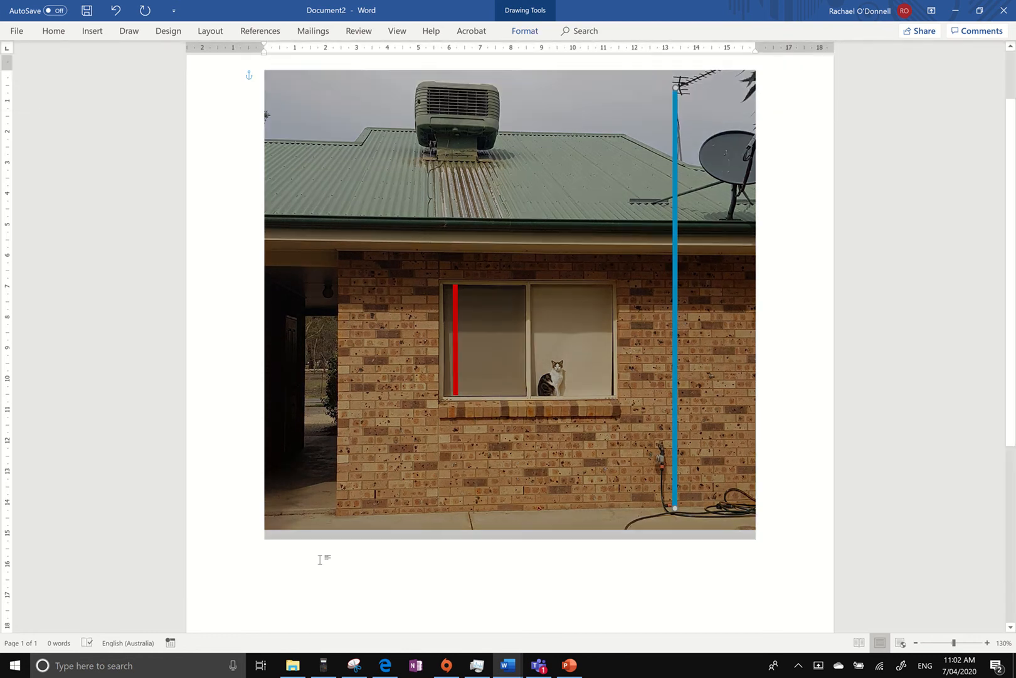
left_click(813, 518)
key("Return")
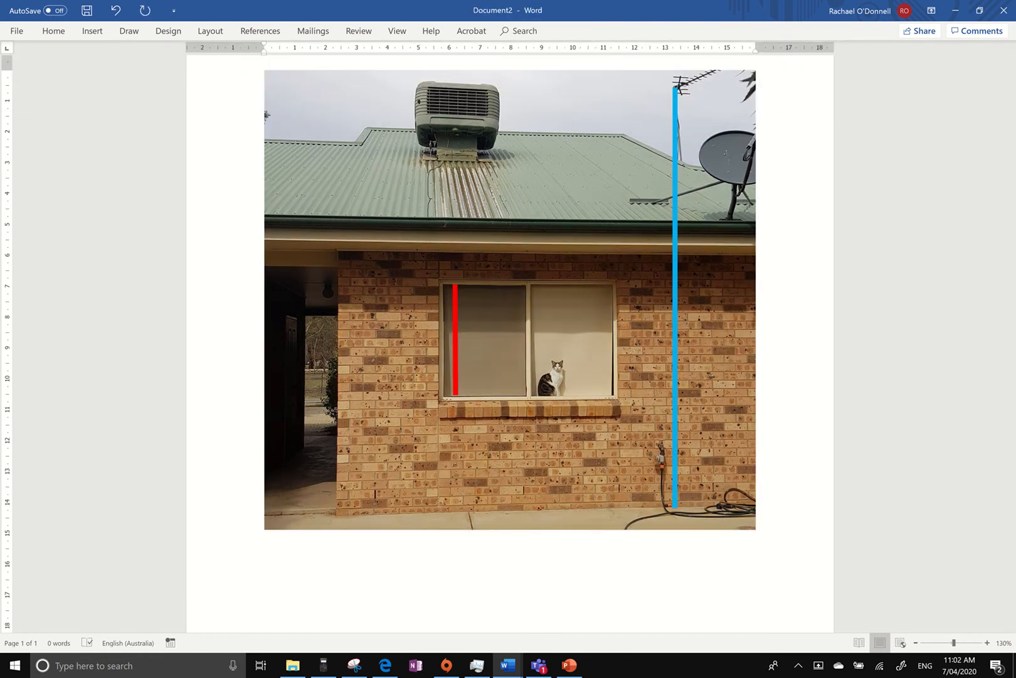
type("Window heig")
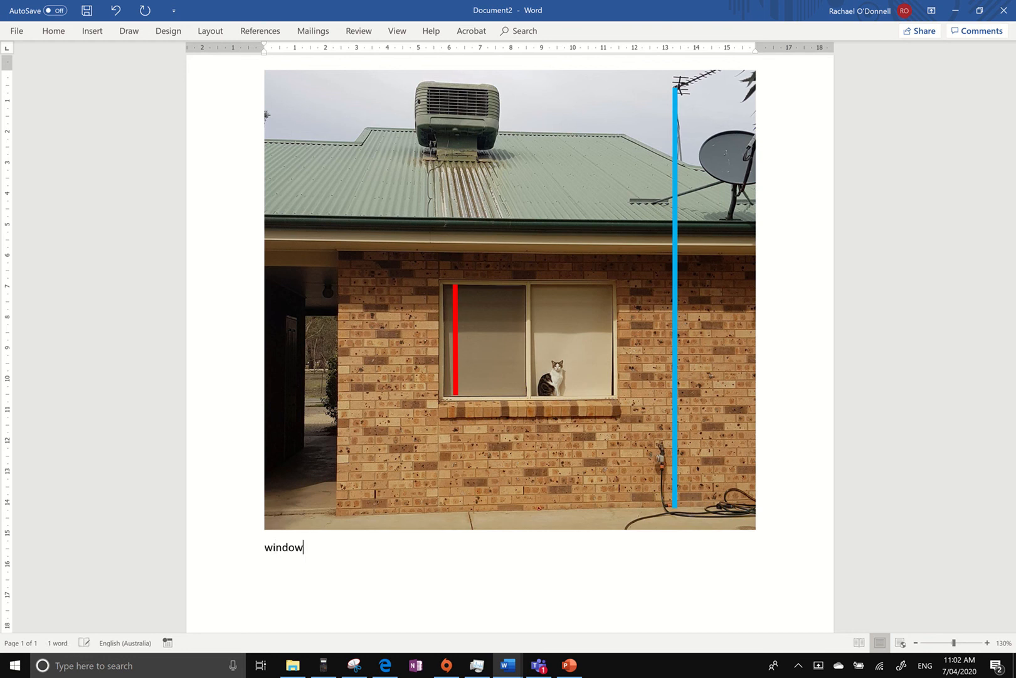
type("ht ")
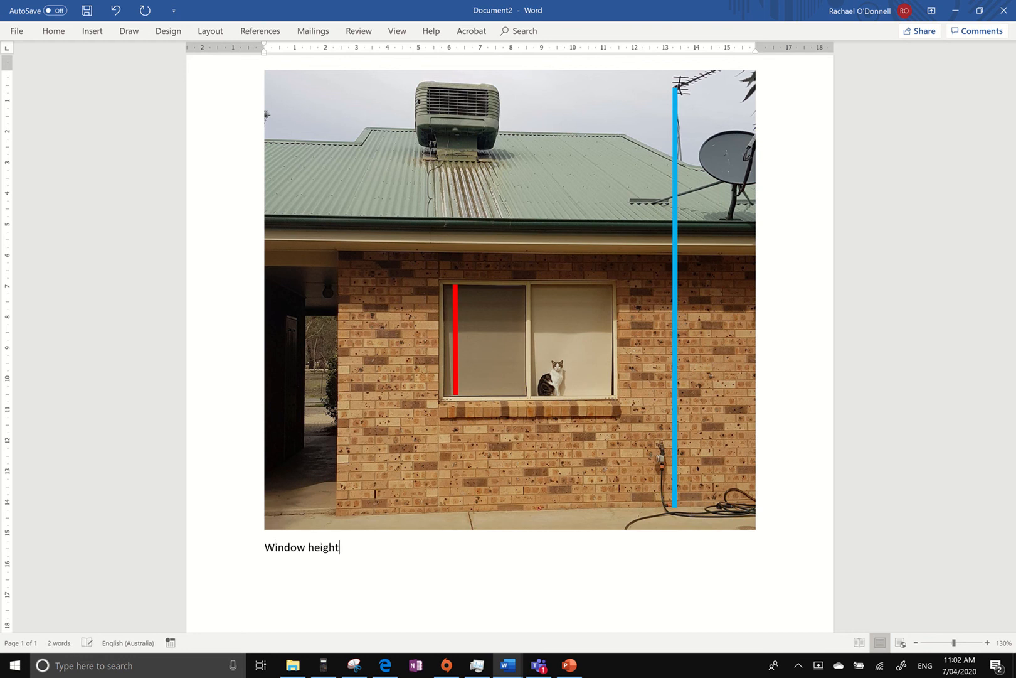
type(":133cm in real life")
key("Return")
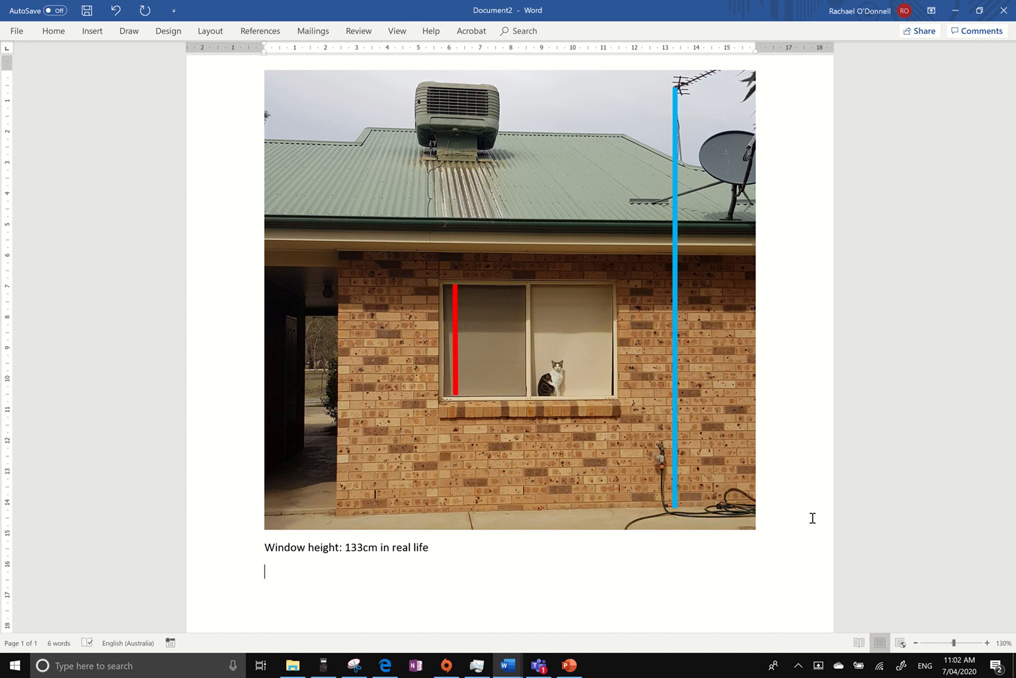
type("Window height in photo:")
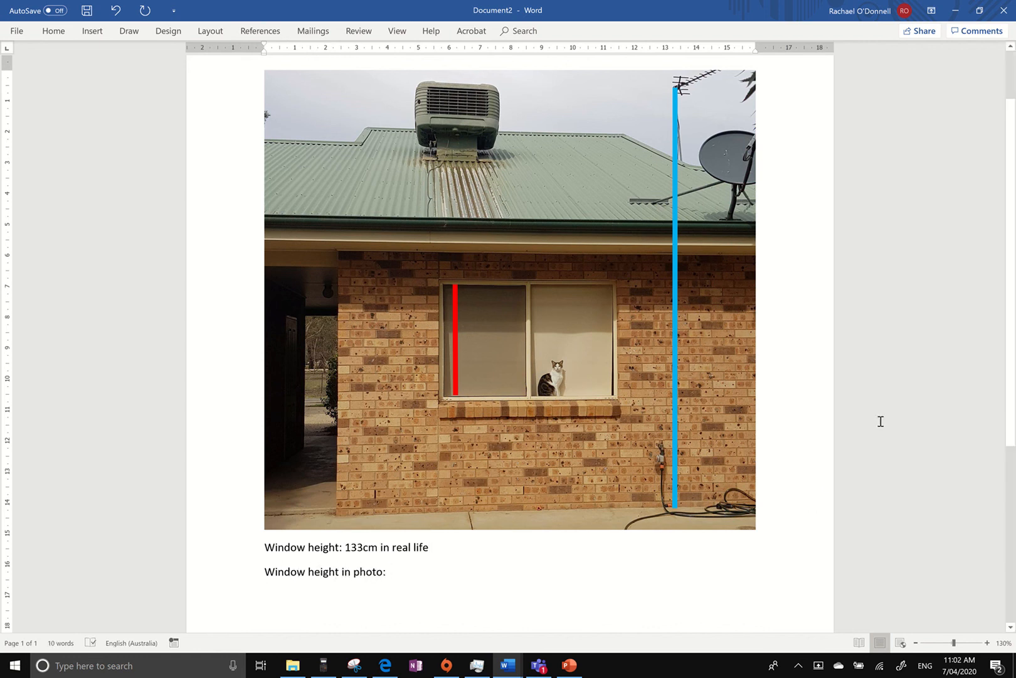
Fine-tune both endpoints of the red line to match the top and bottom edges of the window pane.
left_click(455, 317)
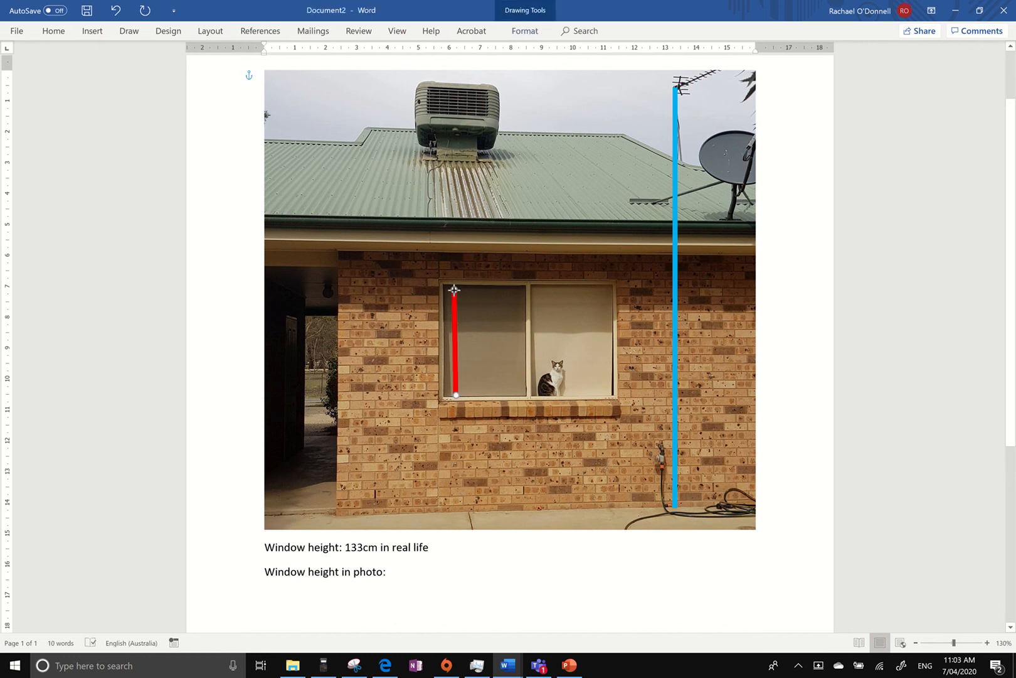
left_click_drag(454, 287, 456, 287)
left_click_drag(459, 391, 456, 396)
left_click(458, 450)
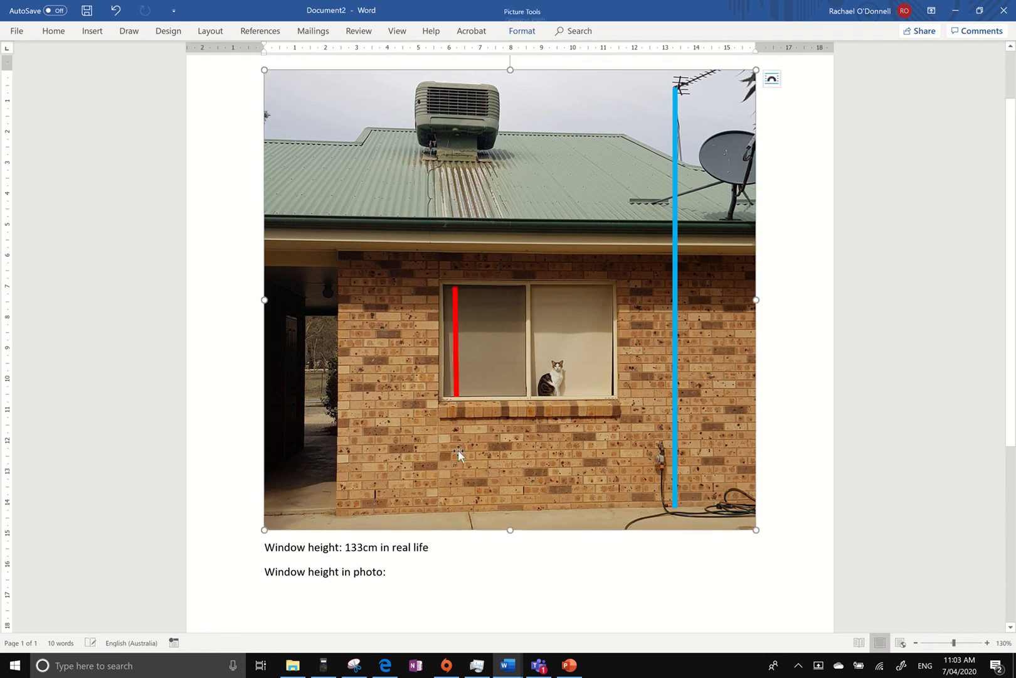
left_click(456, 344)
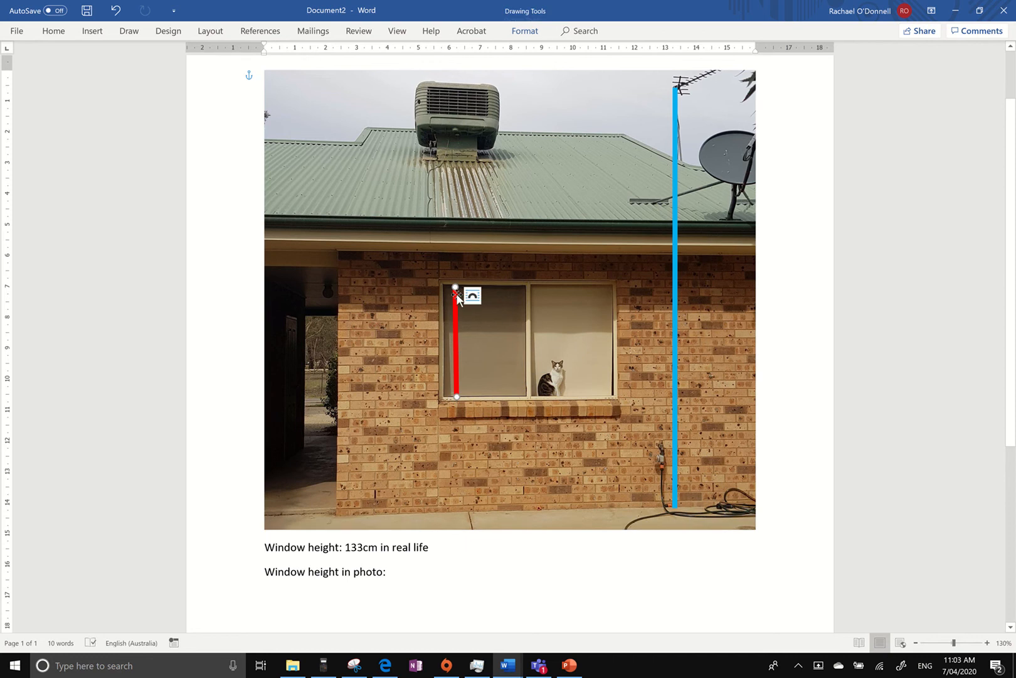
left_click_drag(454, 287, 455, 285)
left_click(426, 366)
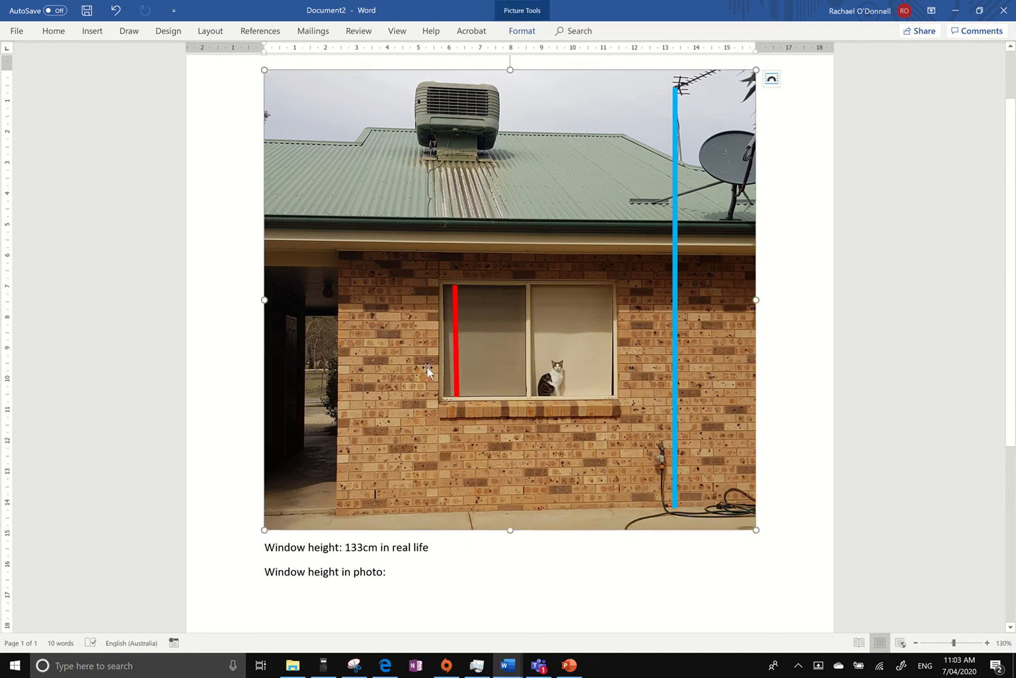
Look up the red line's height and complete the second text line with "3.62cm in photo".
left_click(456, 353)
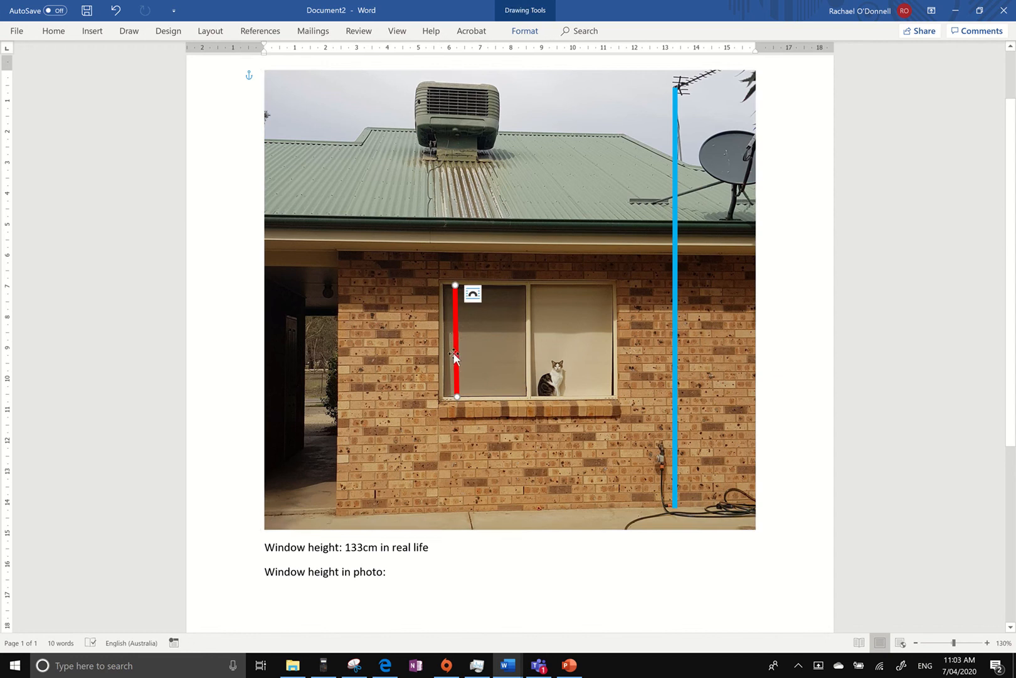
left_click(521, 35)
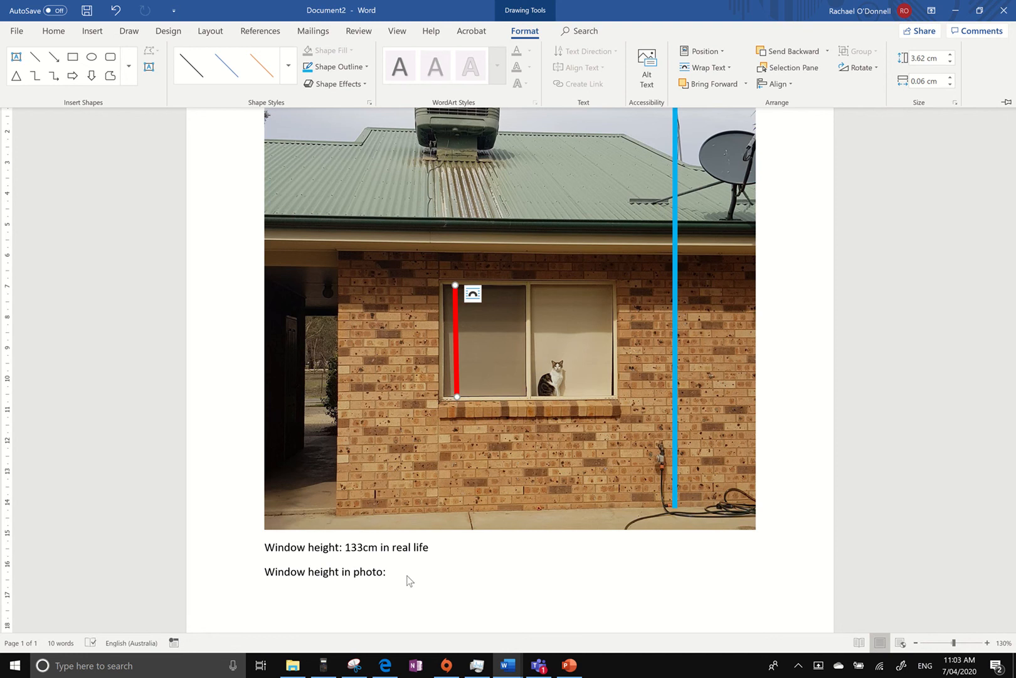
left_click(402, 552)
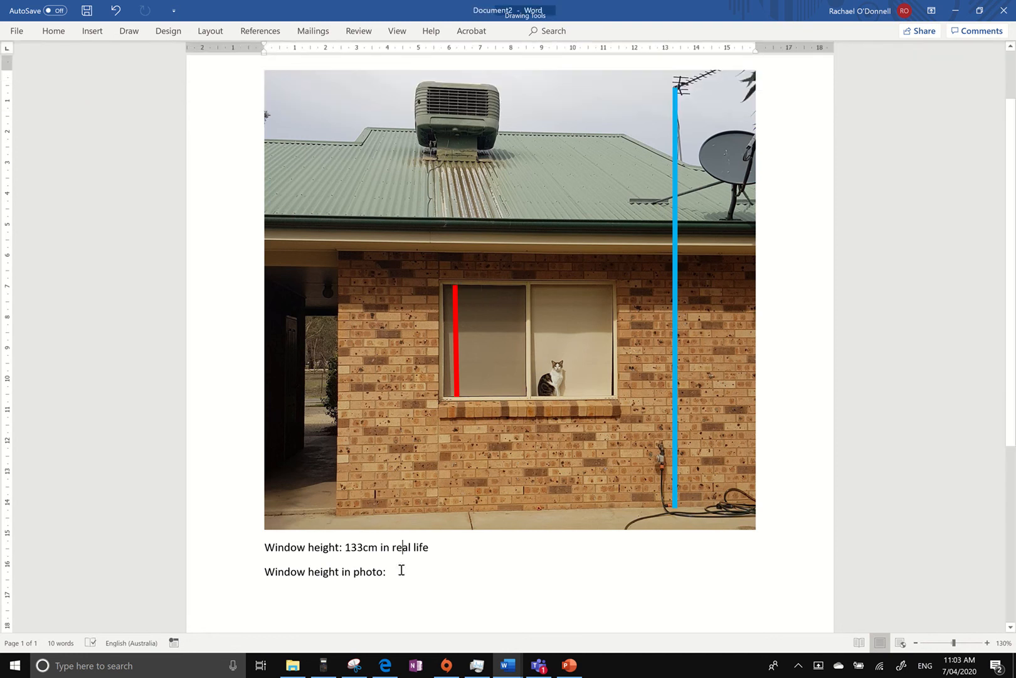
type("3")
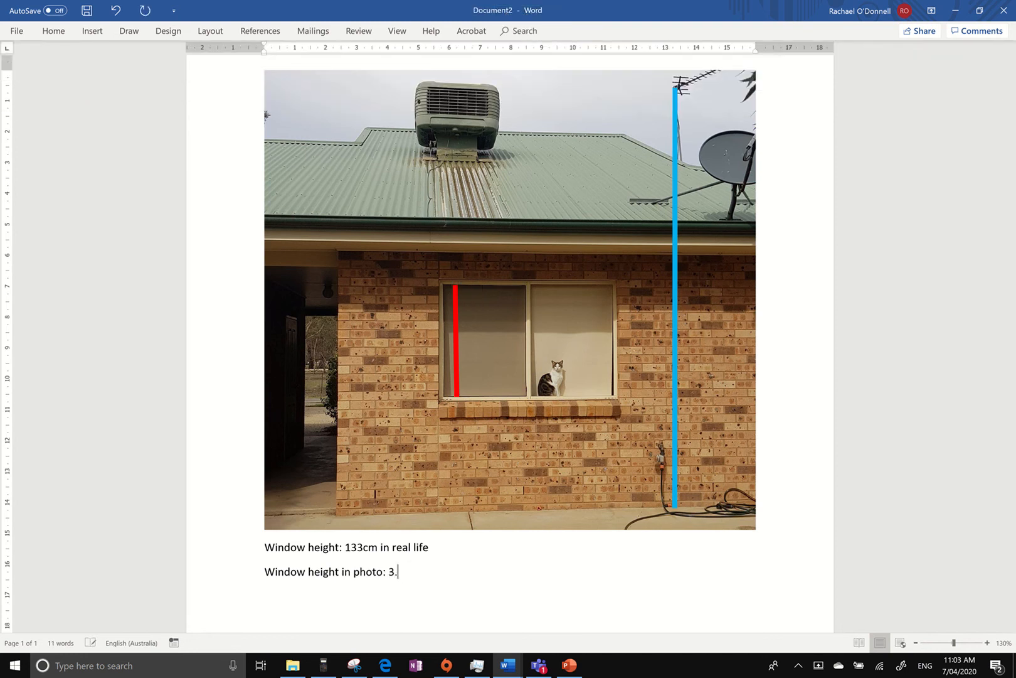
type(".62cm")
key("BackSpace")
key("BackSpace")
type("cm in photo")
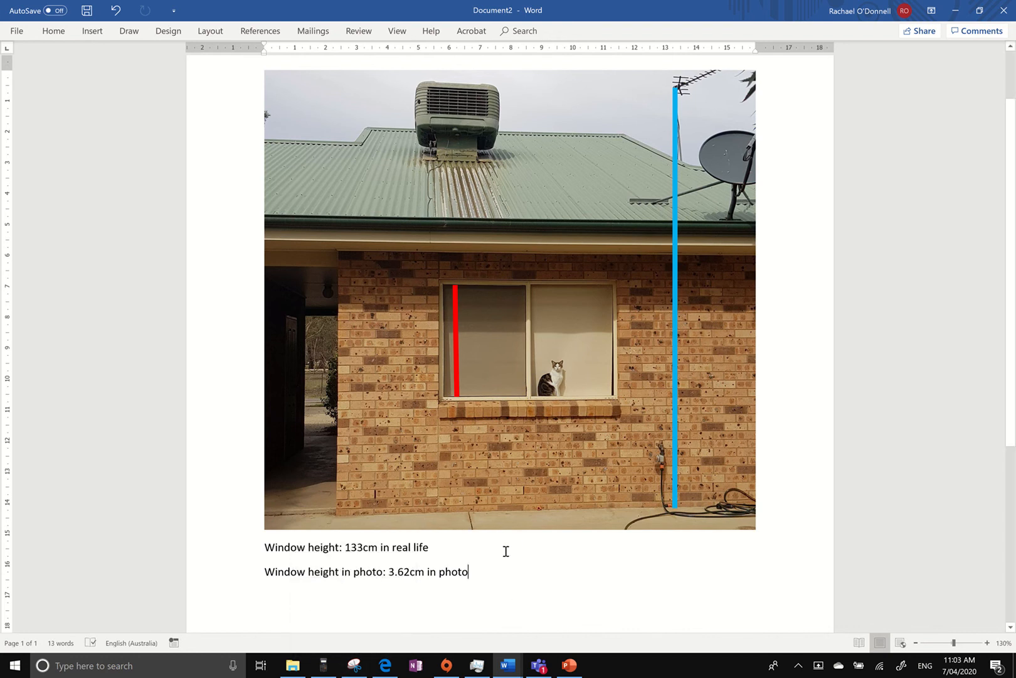
Add a line below the photo height reading "Scale: 3.62 : 133".
scroll(505, 552, "down", 2)
scroll(505, 552, "up", 1)
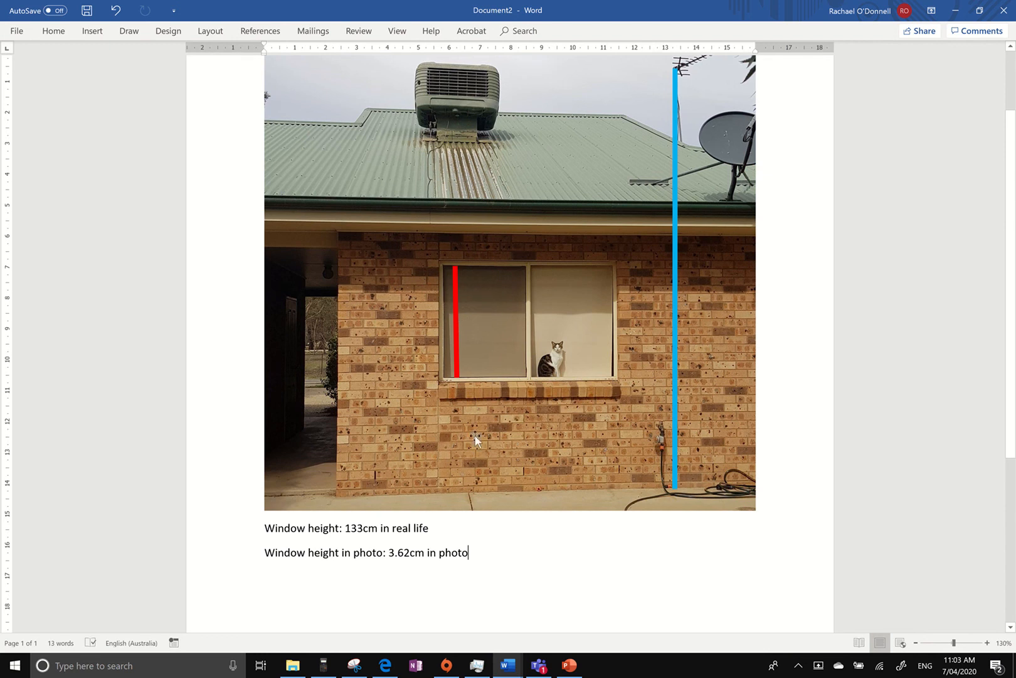
scroll(453, 556, "down", 2)
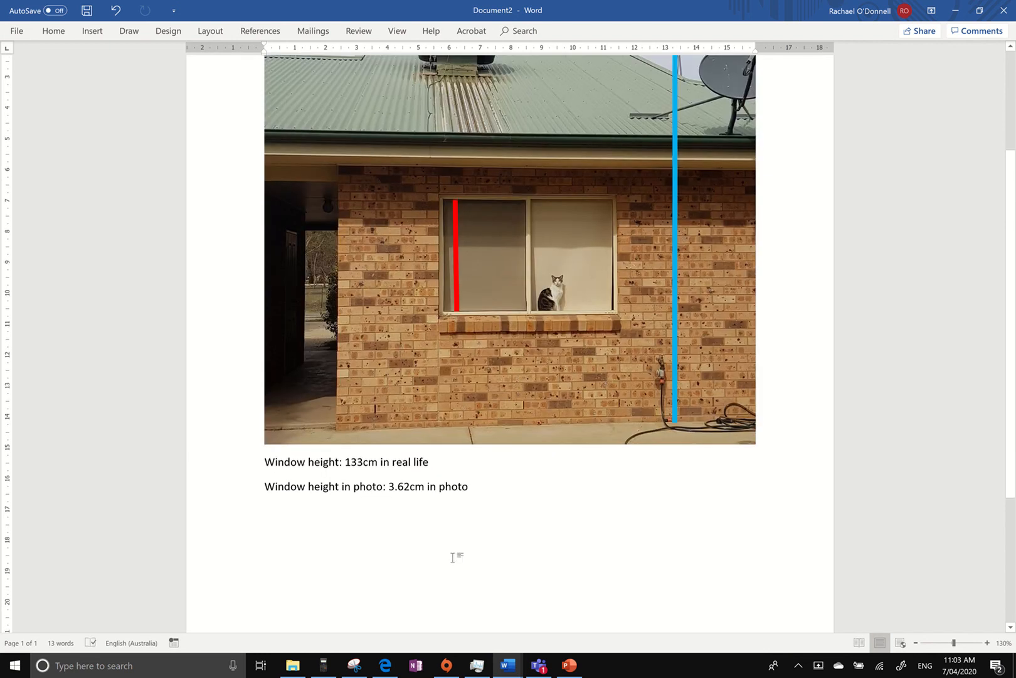
key("Return")
type("scale")
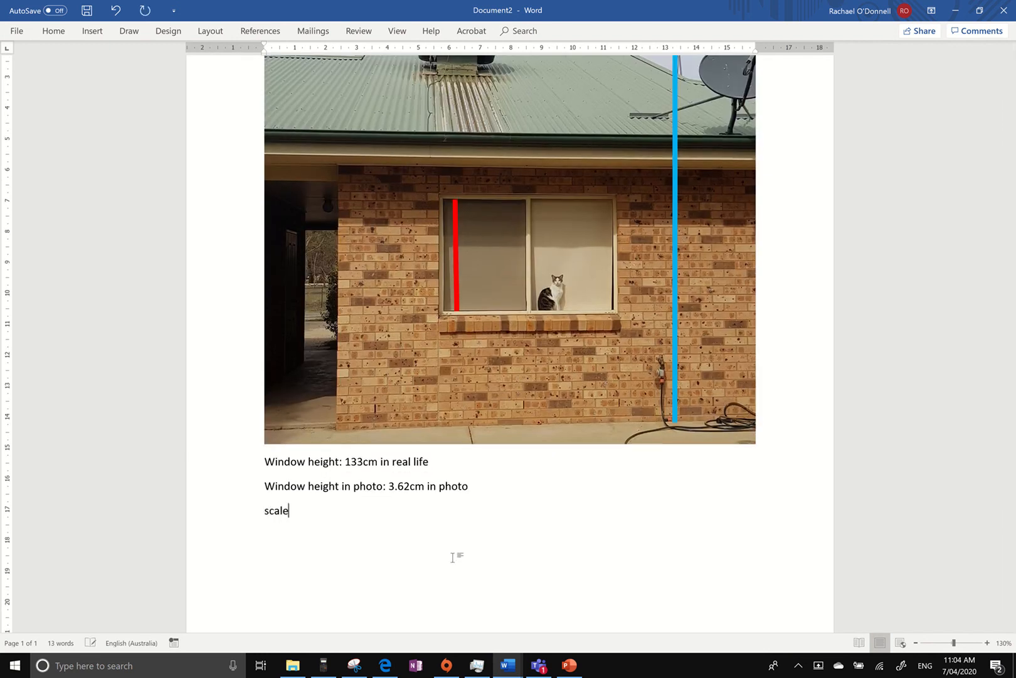
type(": 3.62:133")
key("Menu")
left_click(337, 525)
left_click(317, 510)
key("Right")
Append the divisor "(3.62)" to the end of the scale line.
left_click(366, 499)
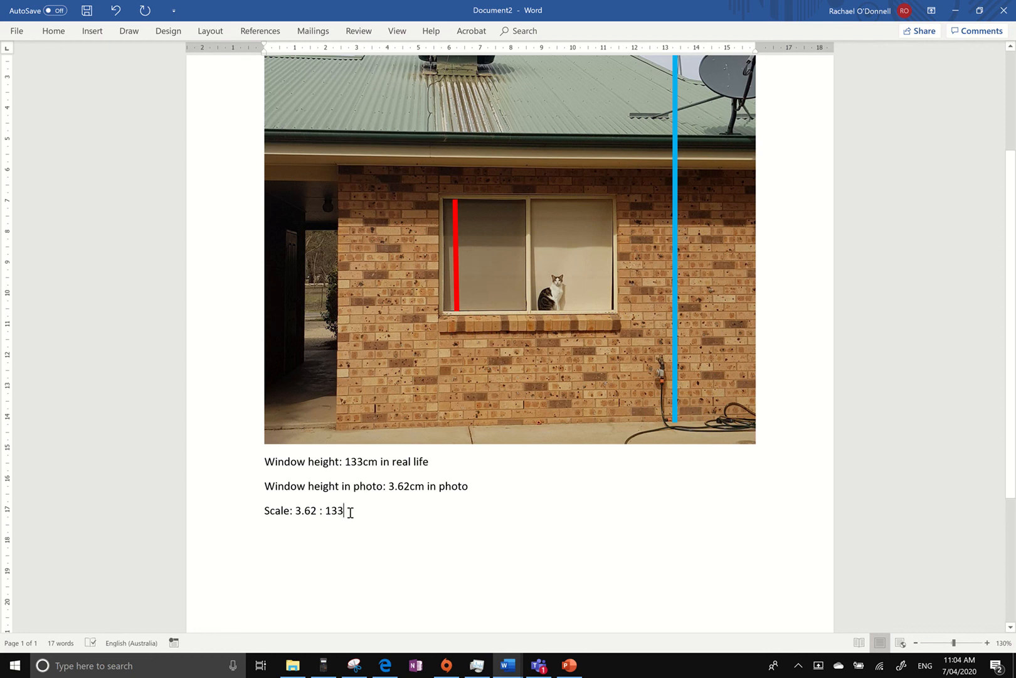
left_click(351, 513)
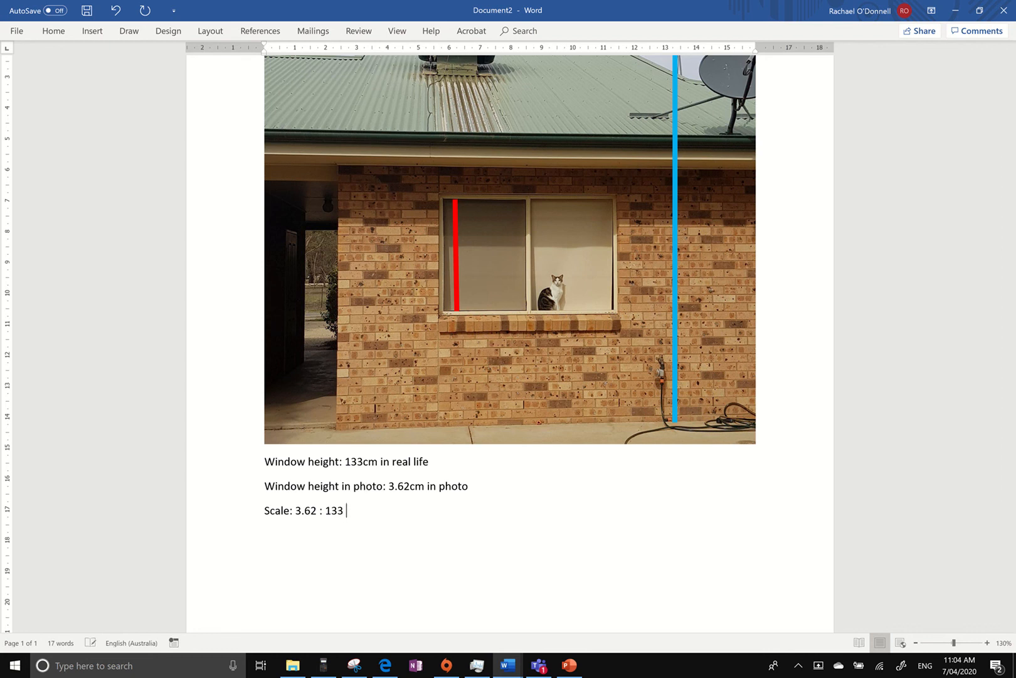
type("(3.62)")
Switch to the fx-82AU PLUS II Emulator calculator and calculate 133 ÷ 3.62.
left_click(323, 665)
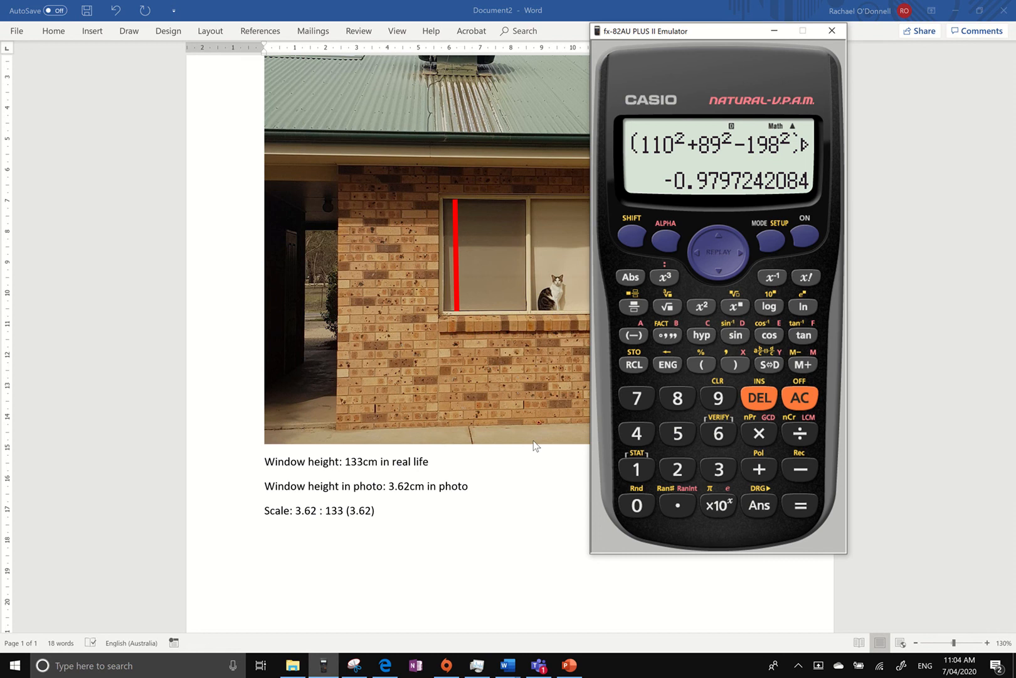
type("133/3")
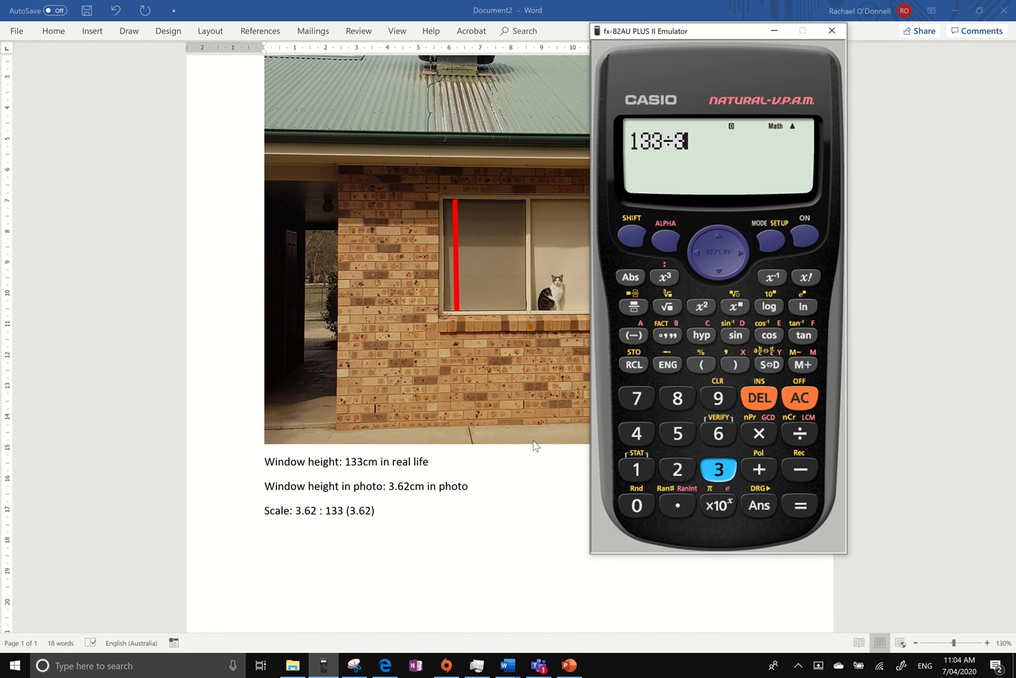
type(".62")
key("Return")
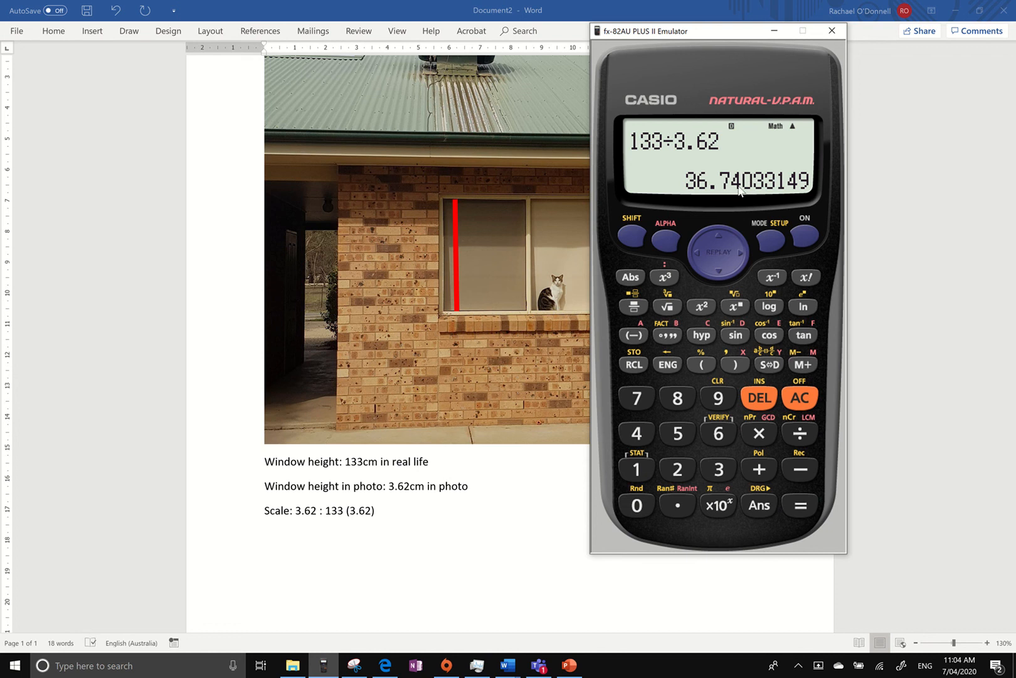
Return to the Word document and write the simplified scale "1 : 36.74..." on a new line, using the calculator's answer.
left_click(354, 524)
type("1")
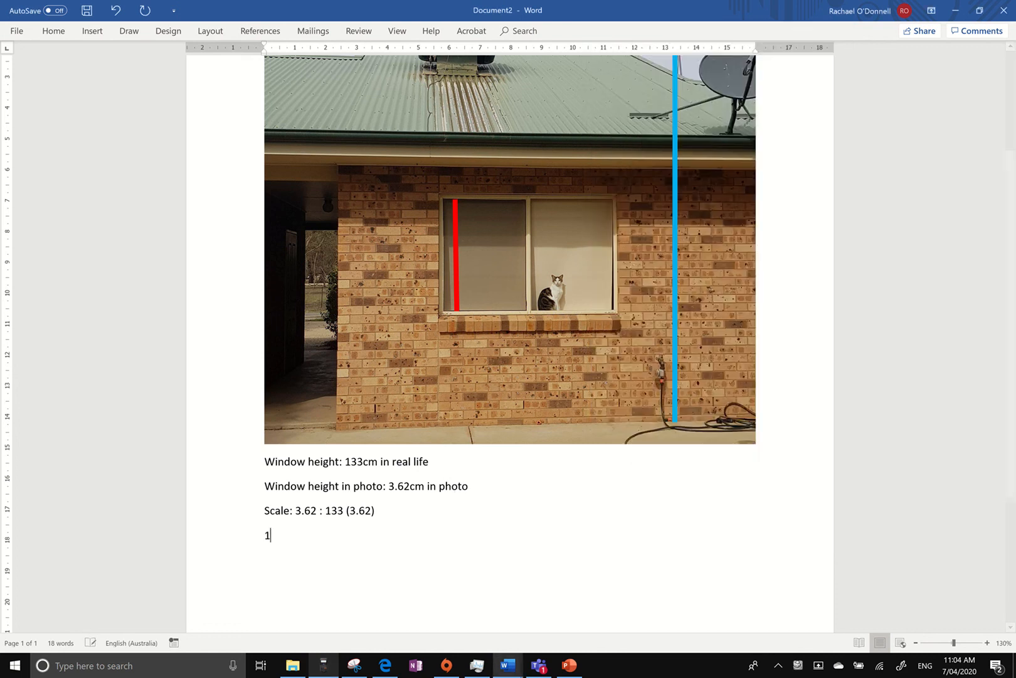
type(" :")
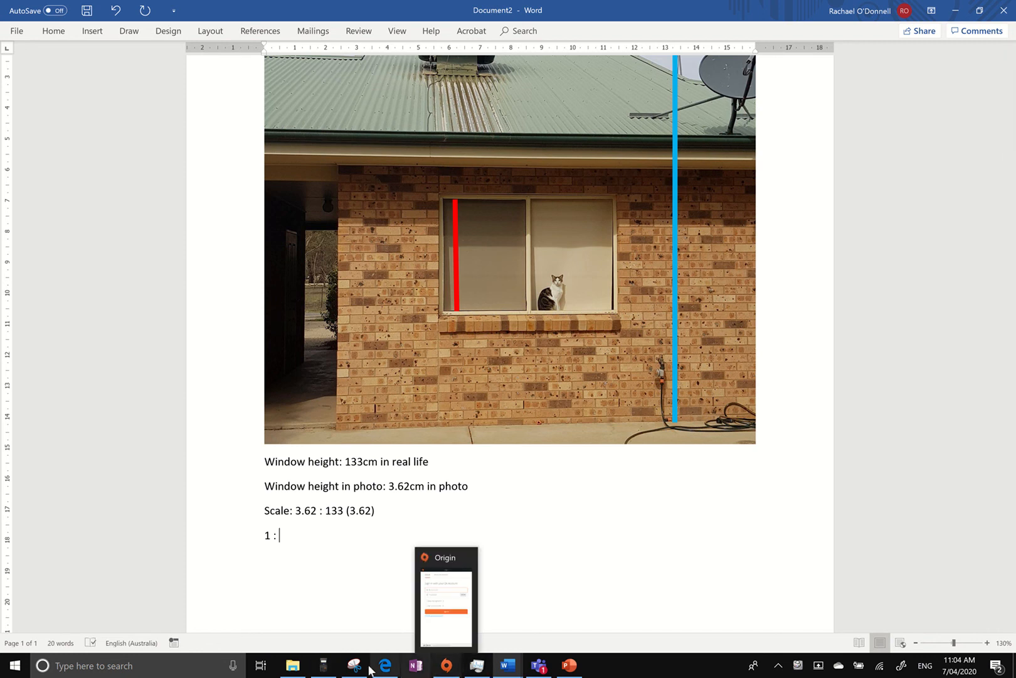
left_click(330, 670)
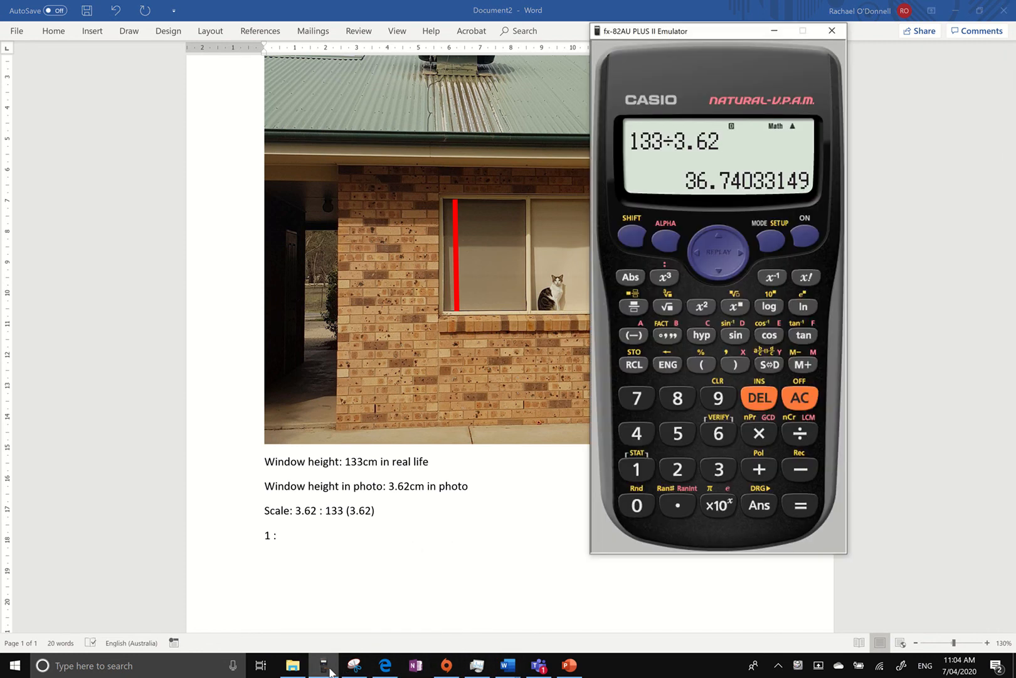
left_click(331, 671)
type("3")
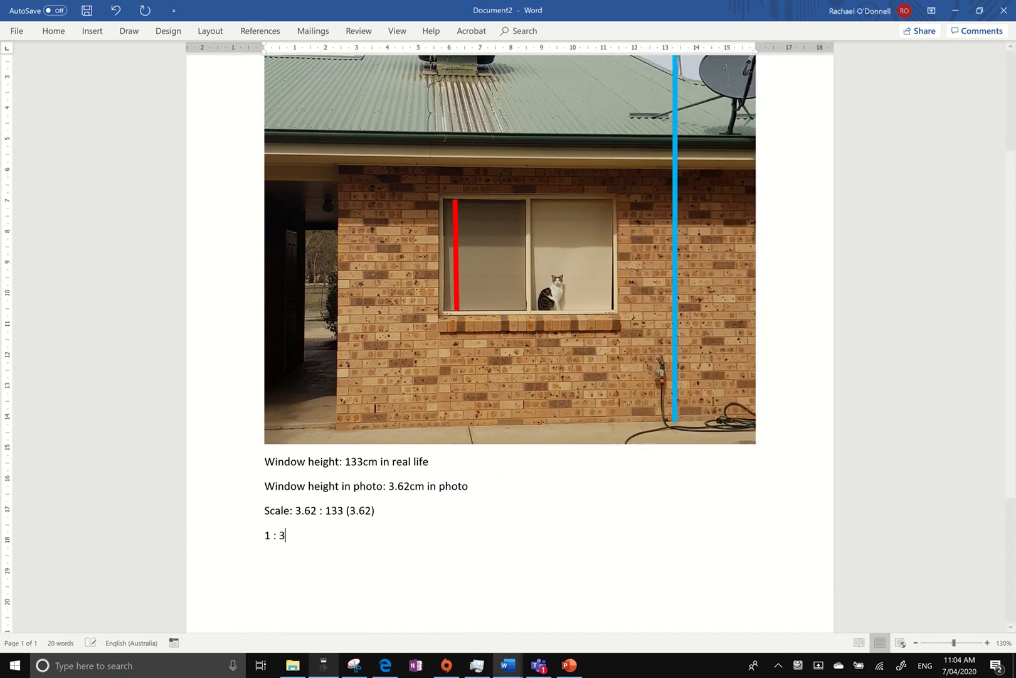
type("6.74...")
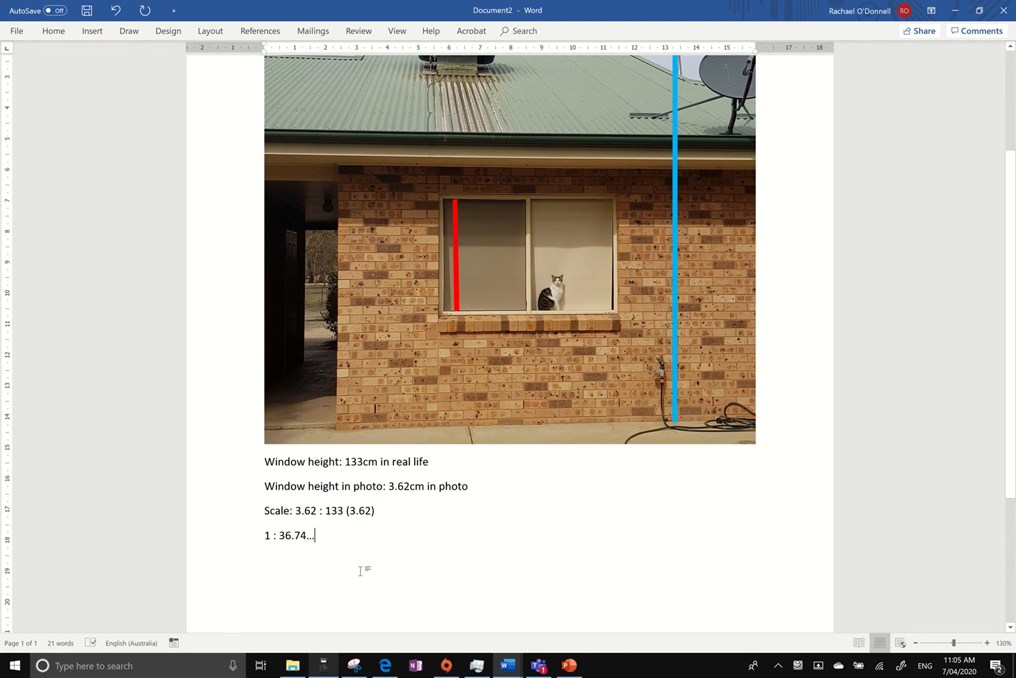
Add a line below the simplified scale reading "Use the scale to find the height of the house:".
scroll(361, 571, "up", 1)
scroll(361, 570, "down", 1)
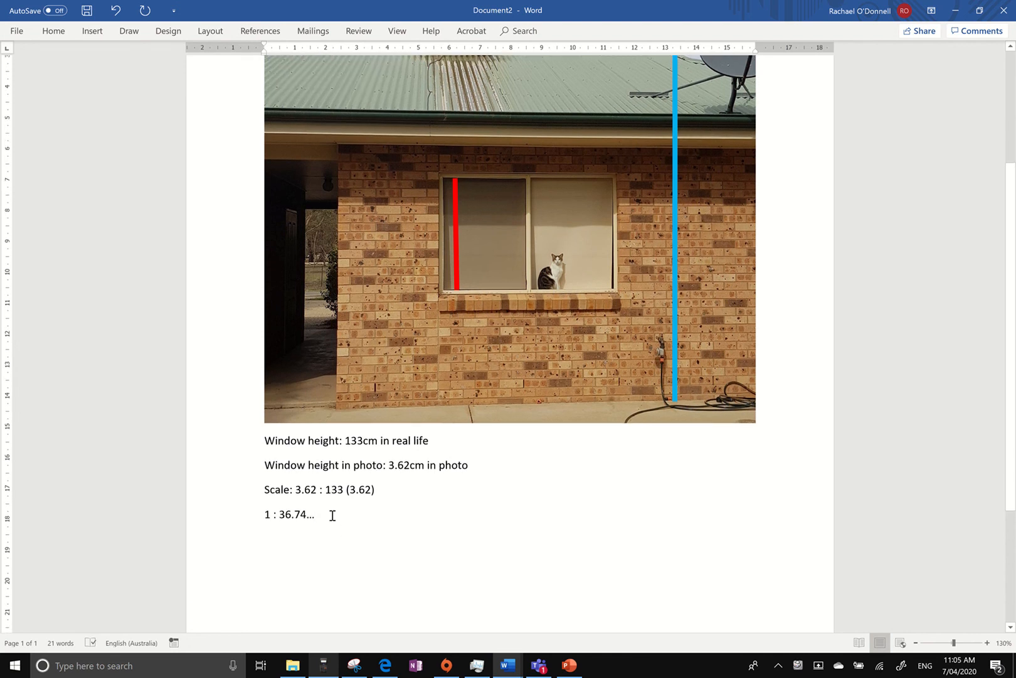
key("Return")
type("Use the sale")
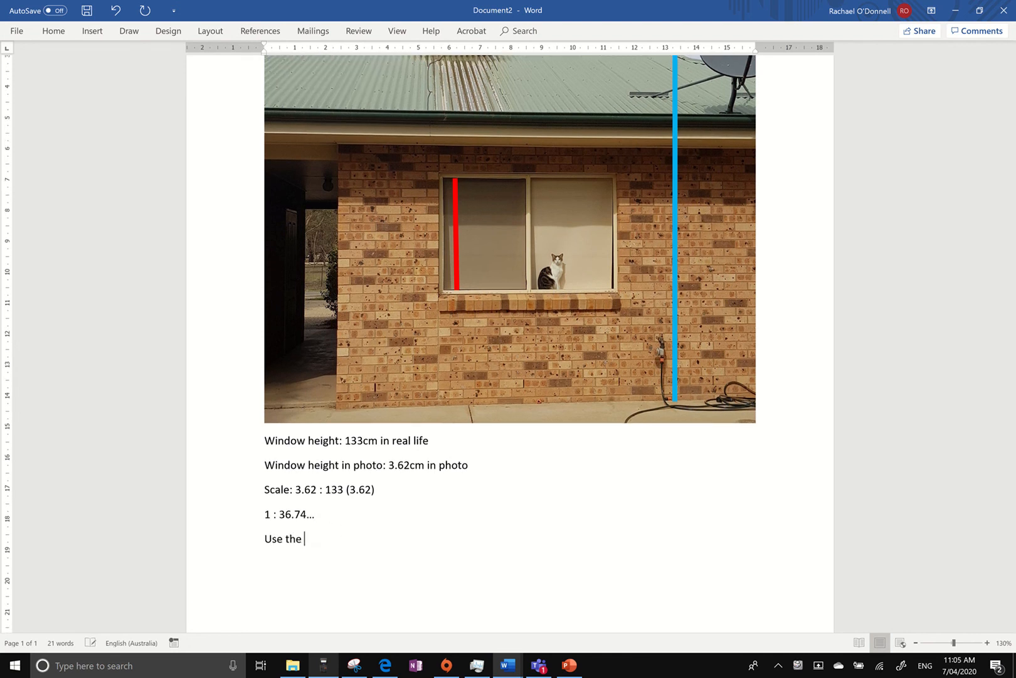
key("BackSpace")
key("BackSpace")
key("BackSpace")
key("BackSpace")
type("cale to find the heigh")
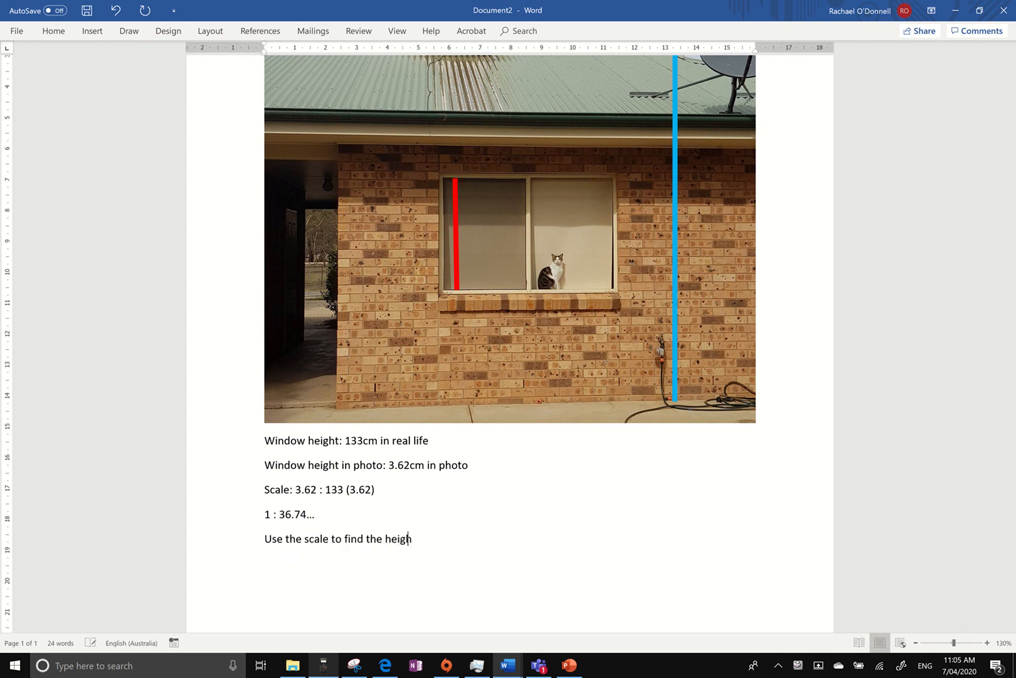
type("t of the house:")
Look up the blue line's height and record it on a new line as "Antenna length in photo: 13.61 cm".
key("Return")
type("Antenna length in photo:")
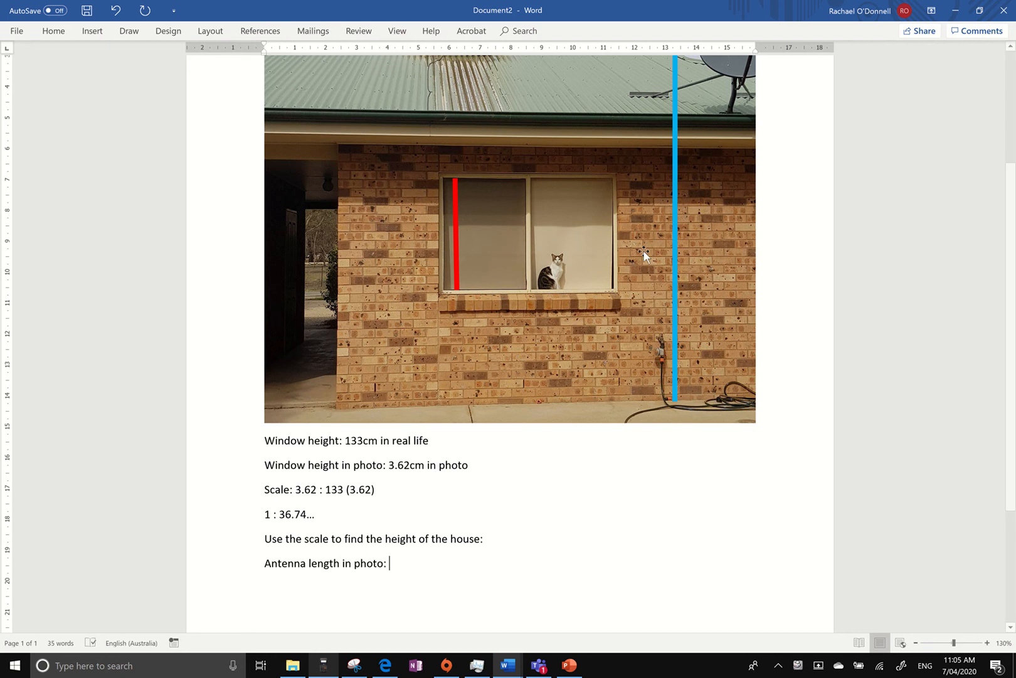
scroll(623, 259, "up", 3)
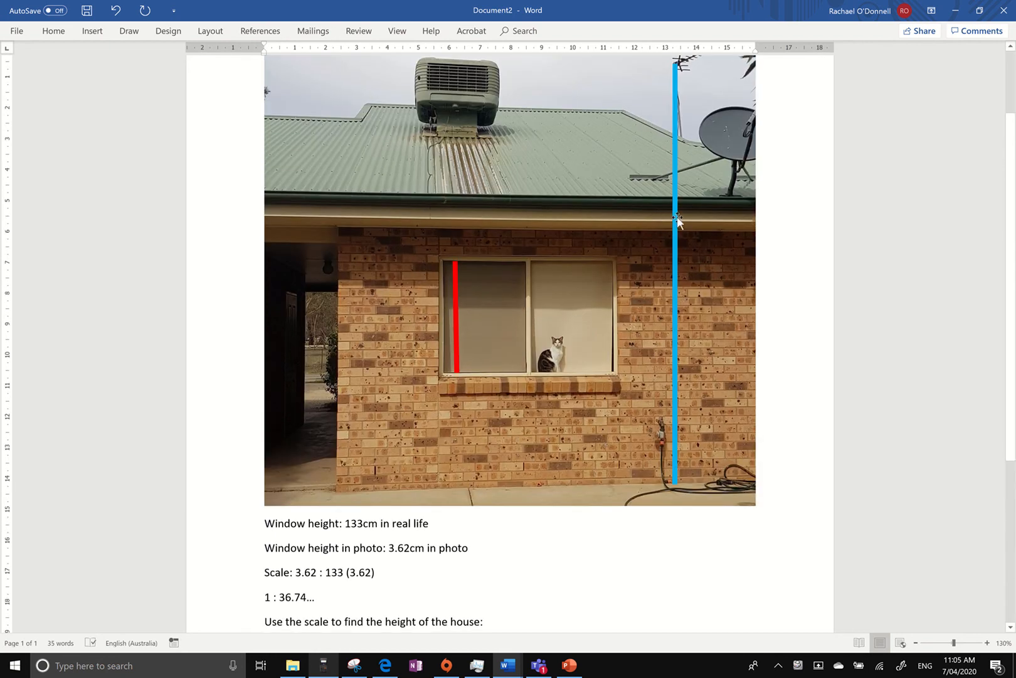
left_click(678, 220)
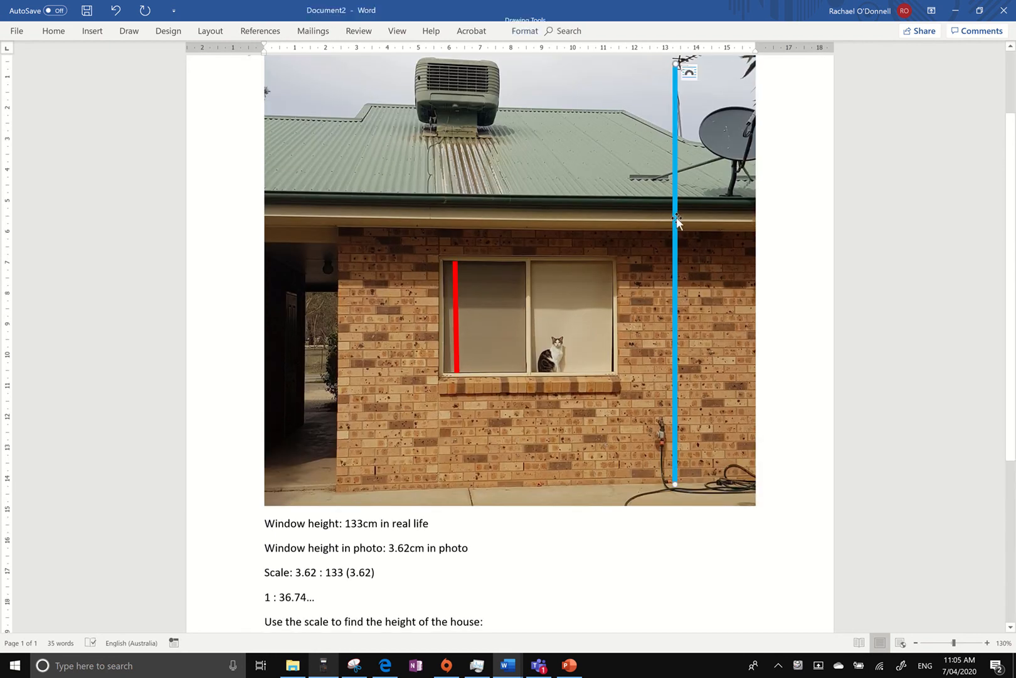
left_click(531, 31)
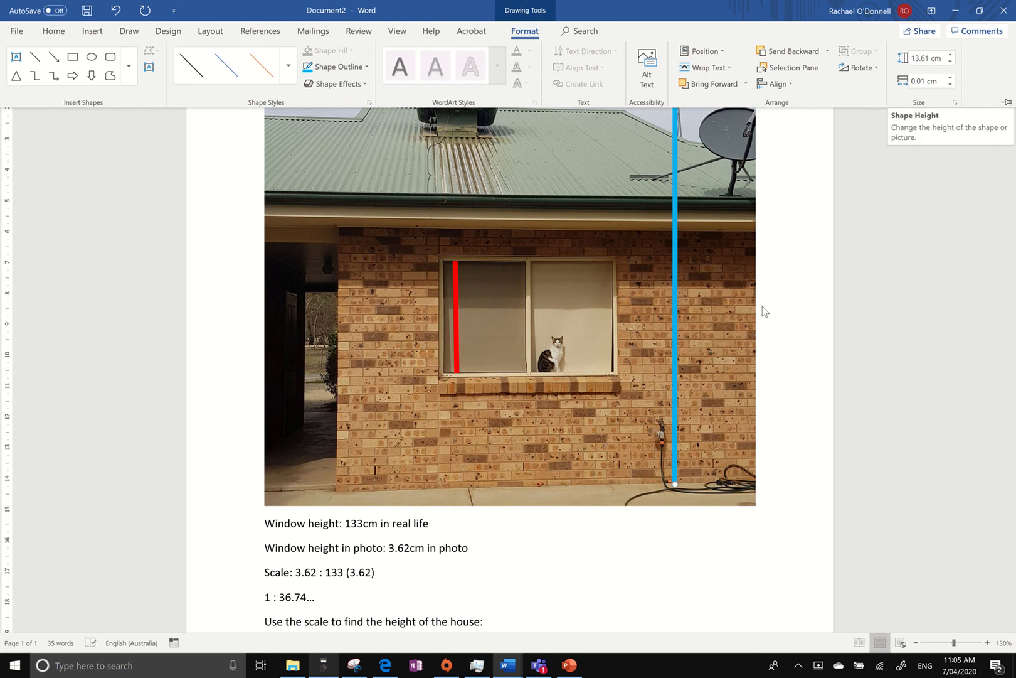
scroll(703, 401, "down", 3)
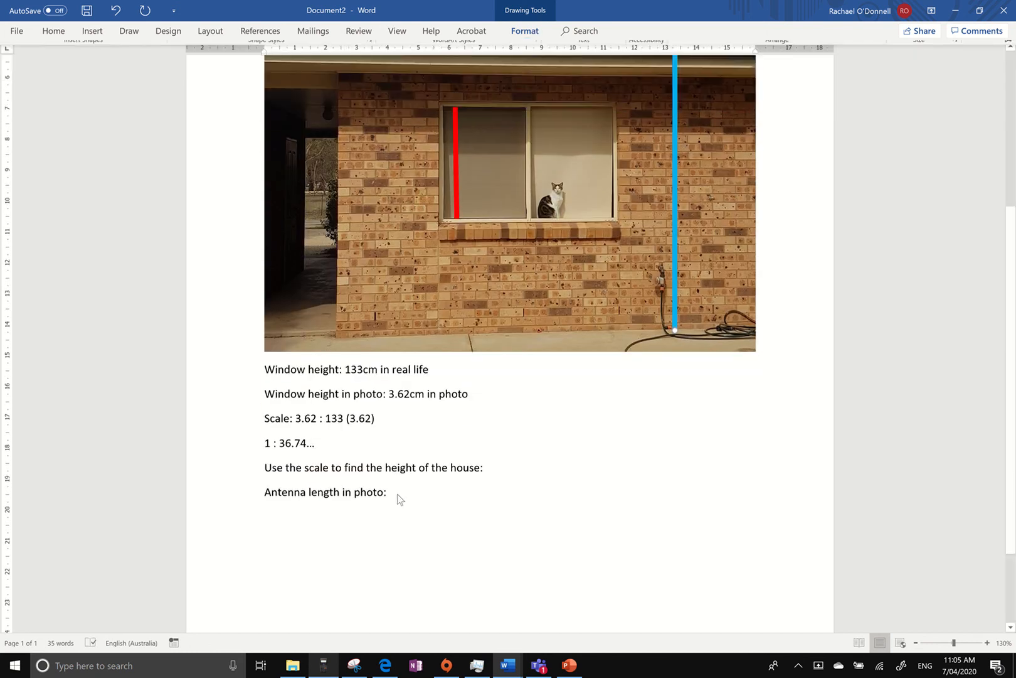
left_click(393, 493)
type("1")
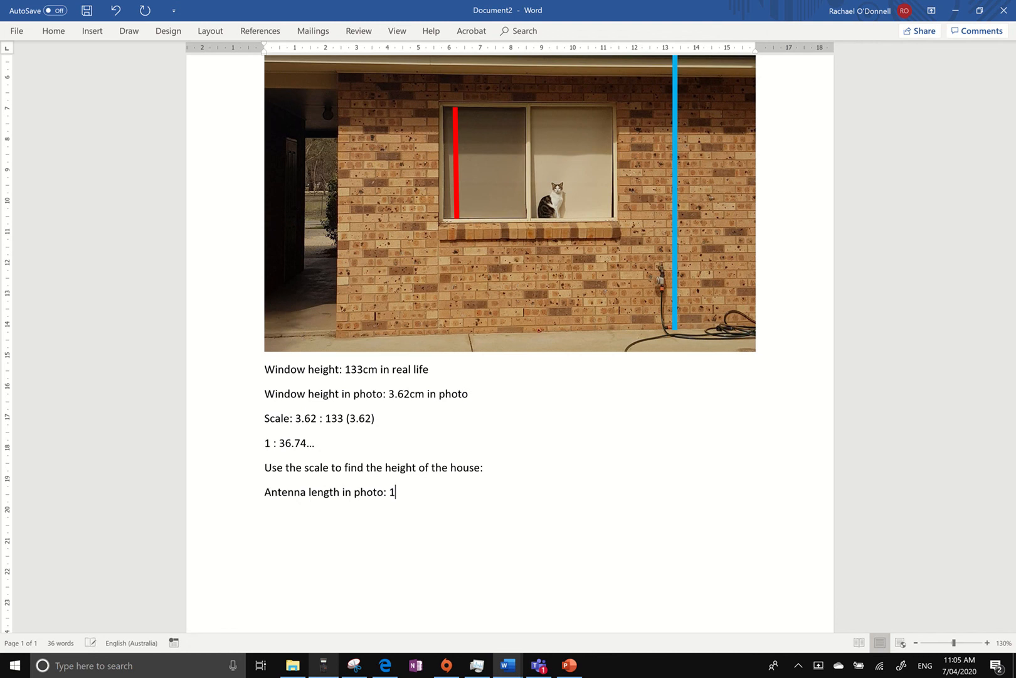
type("3.61 m")
key("BackSpace")
type("cm")
Add a line reading "Real life is 36.74... times bigger than the photo".
key("Return")
type("Real life is 36")
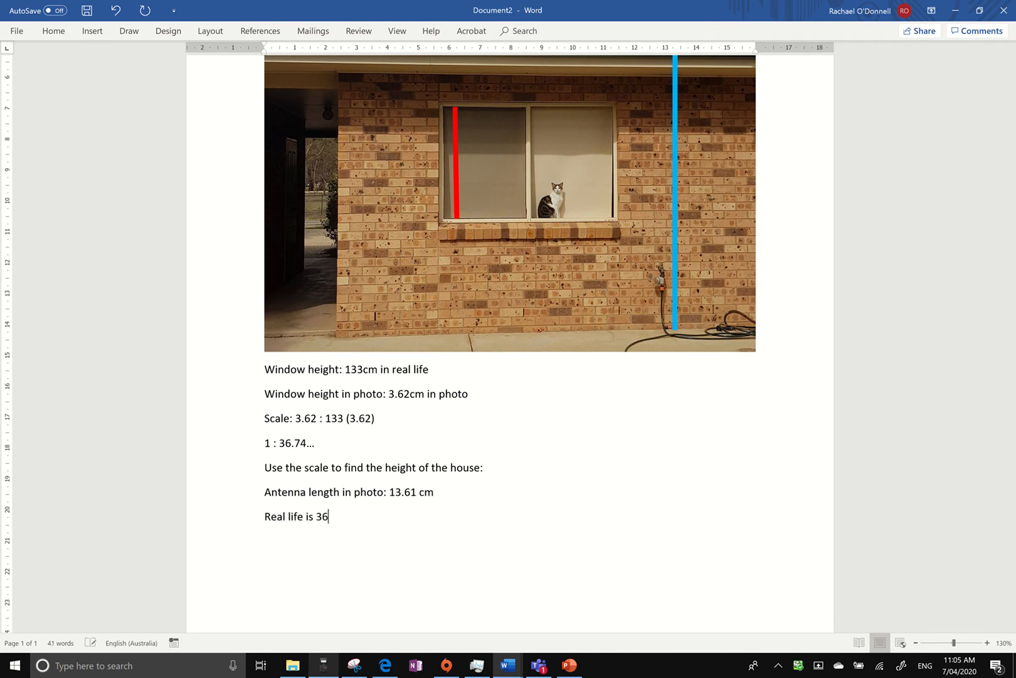
type(".74... times bigger than the photo")
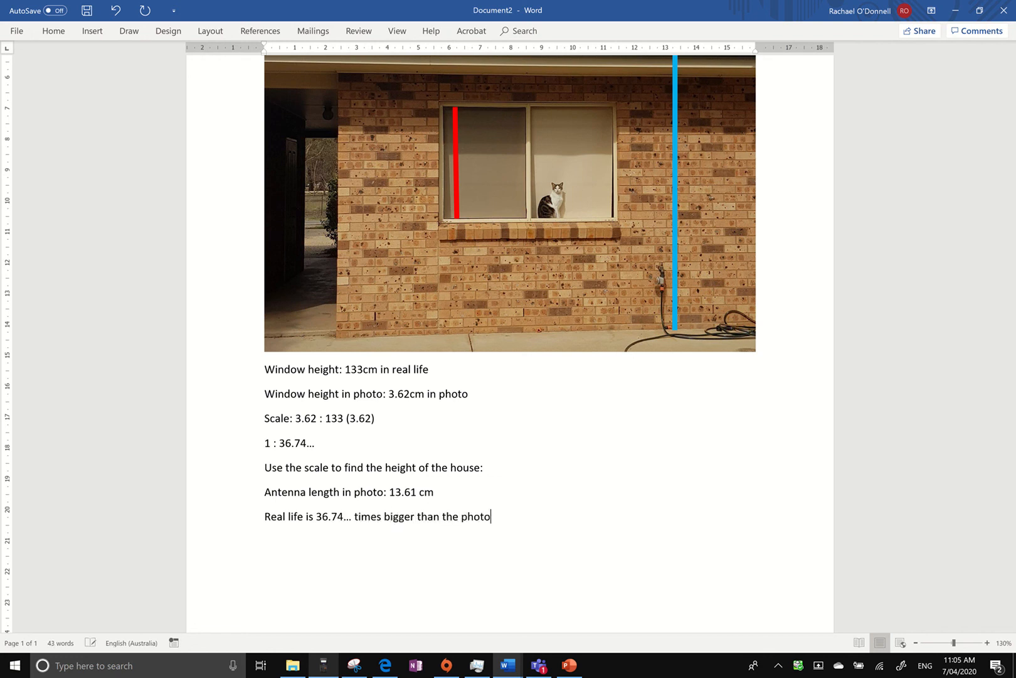
Add the calculation line "Real life antenna height is 13.61 * 36.74..." at the end of the text.
key("Return")
type("T")
key("BackSpace")
type("Real life antenna height i")
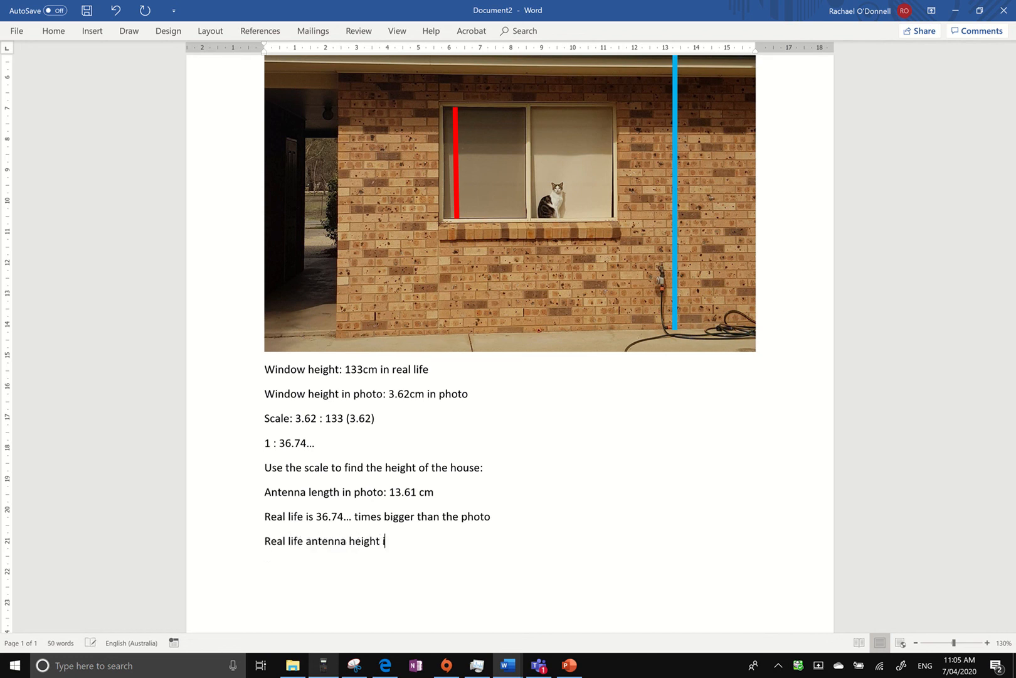
type("s 13.61 * 36.74...")
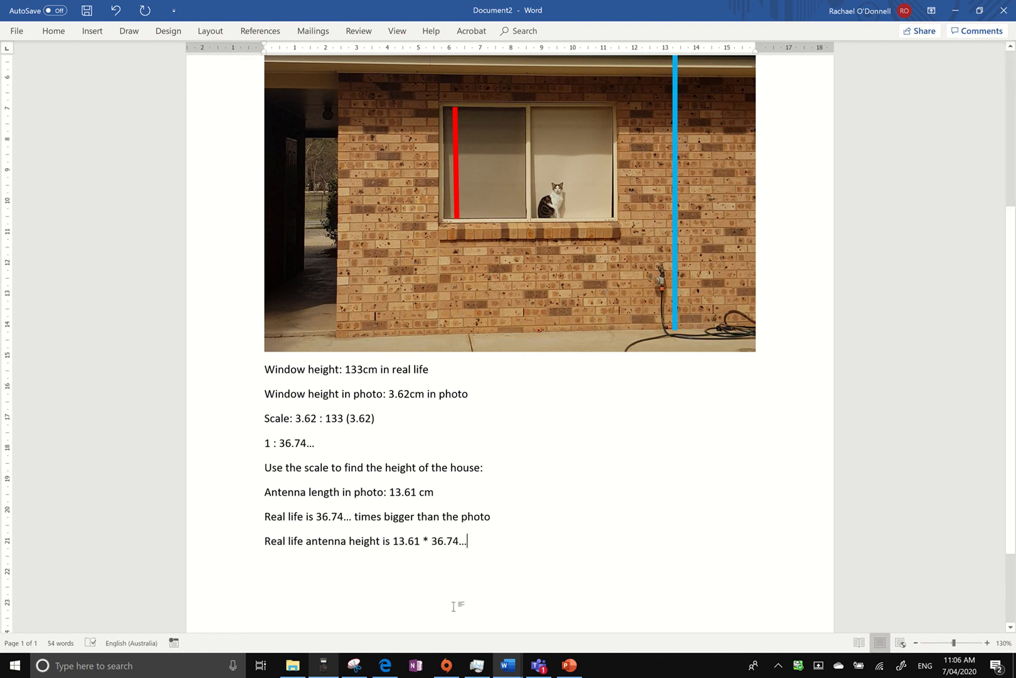
Switch to the calculator emulator and multiply the previous answer by 13.61.
left_click(324, 664)
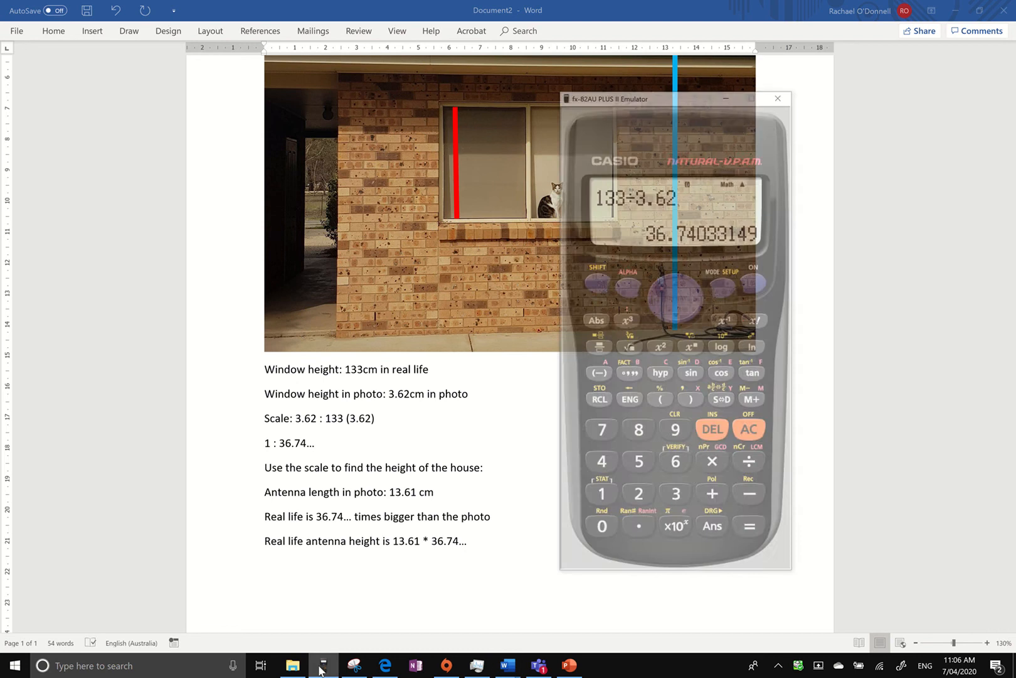
left_click(762, 433)
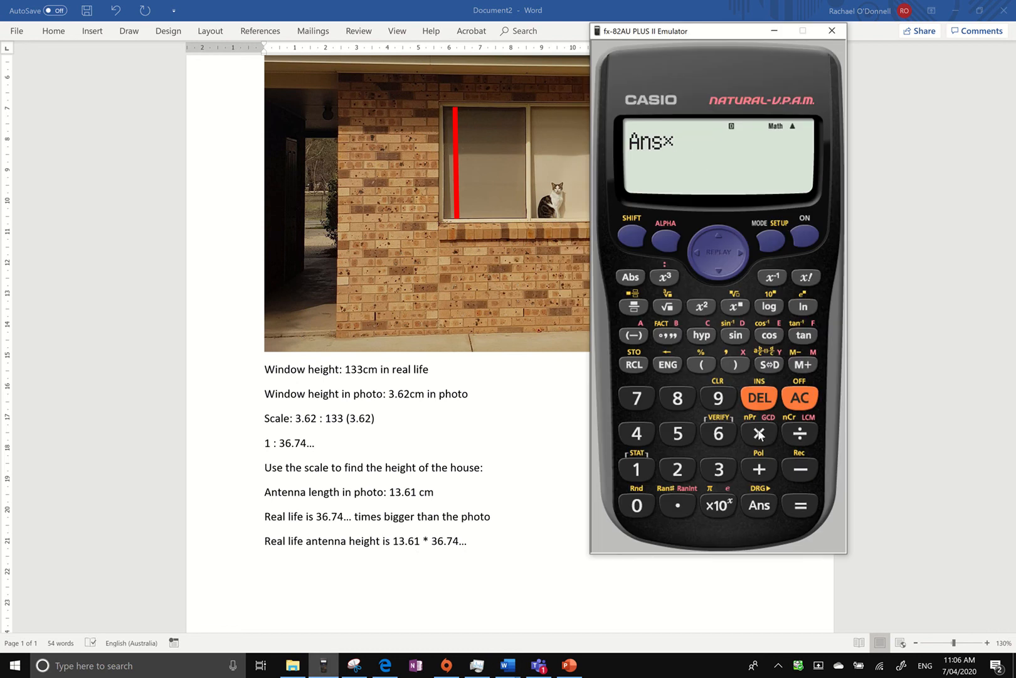
left_click(637, 470)
left_click(719, 469)
left_click(677, 505)
left_click(718, 432)
left_click(637, 468)
left_click(796, 507)
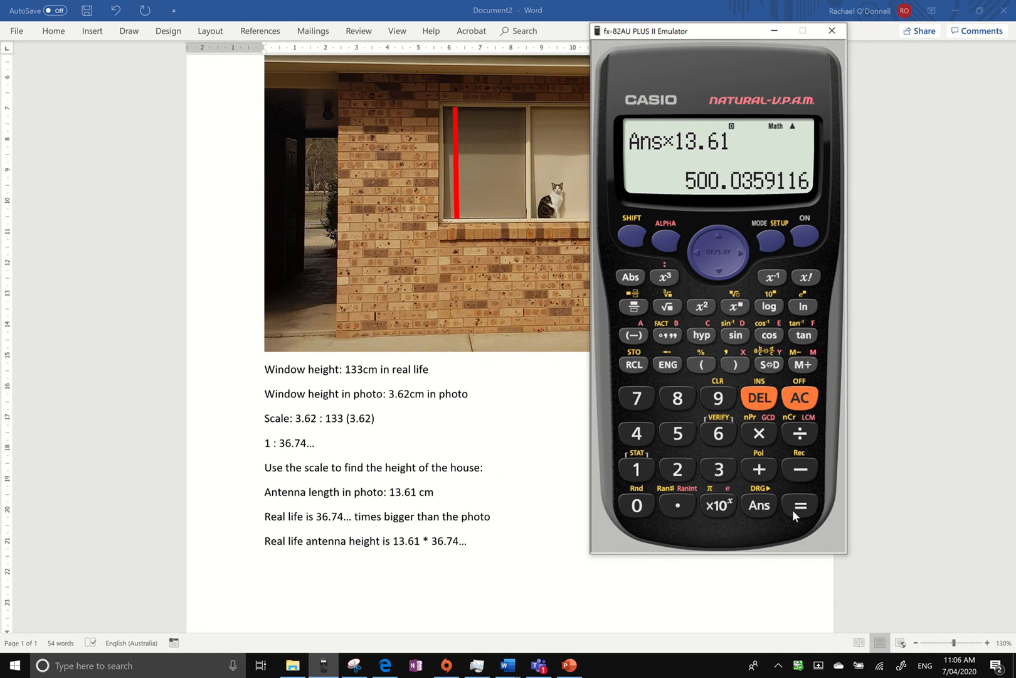
Return to the Word document and add the calculator's answer on a new line as "Real life = 500.035...".
left_click(493, 564)
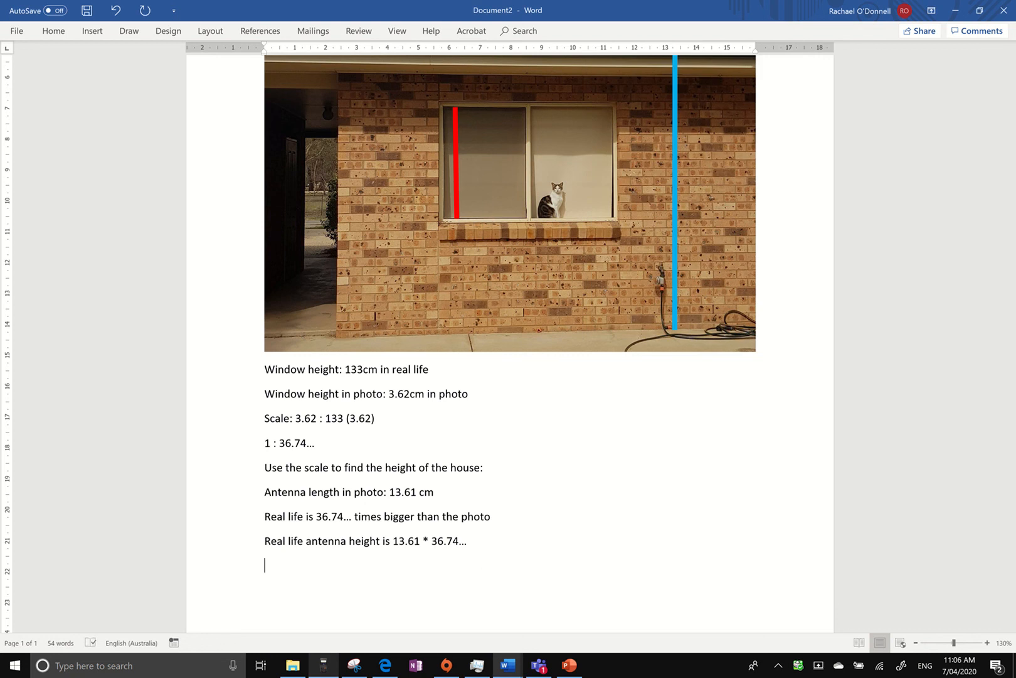
type("Real life =")
left_click(330, 671)
left_click(364, 568)
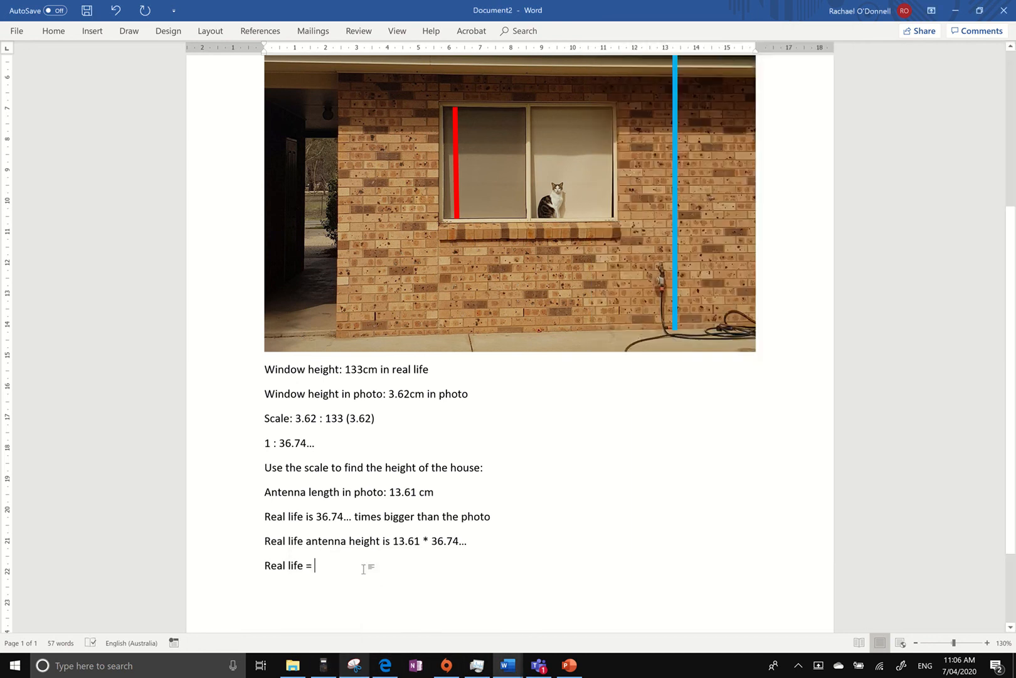
type("500.0")
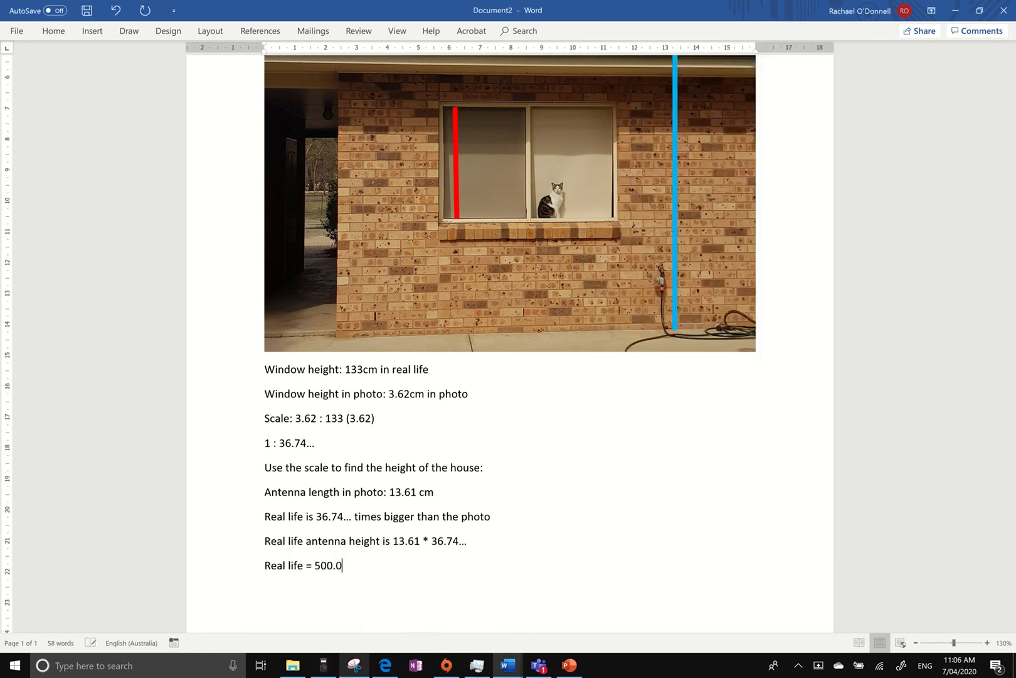
type("35..")
type("Rounded")
type(" =")
type(" 500.")
type("04 ")
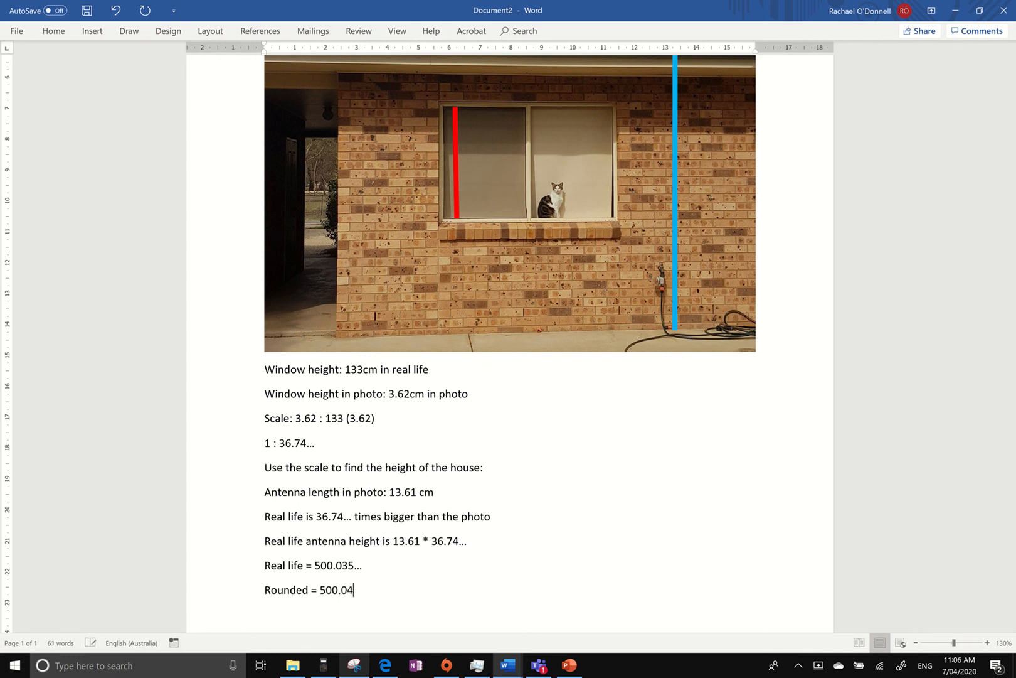
type("cm")
type("Real life ")
type("= ")
type("5 m")
scroll(367, 577, "up", 2)
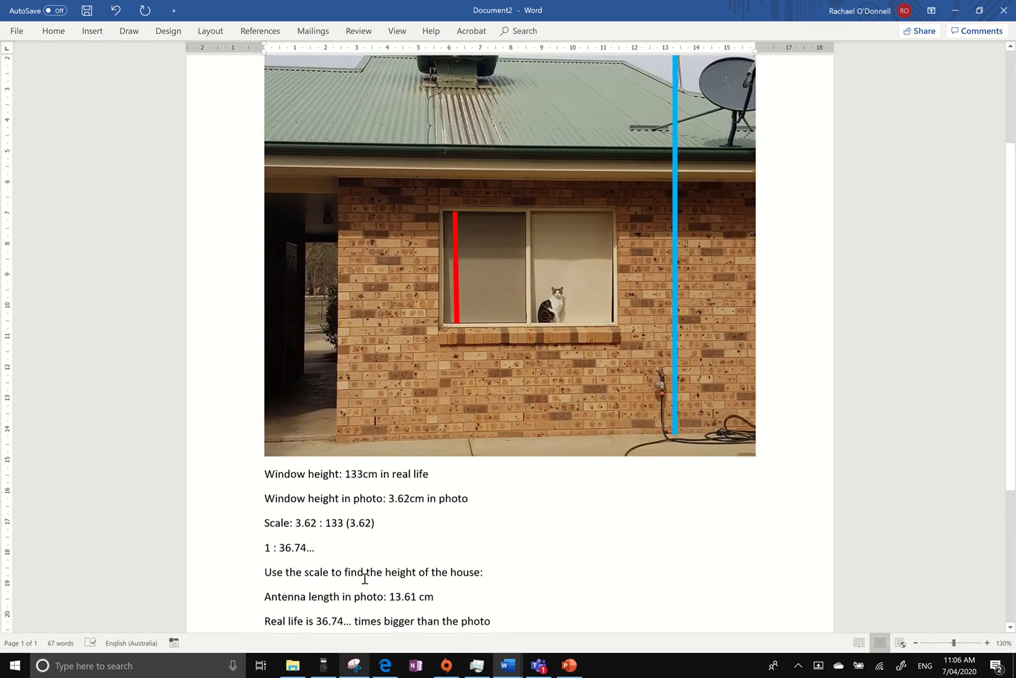
scroll(364, 578, "up", 2)
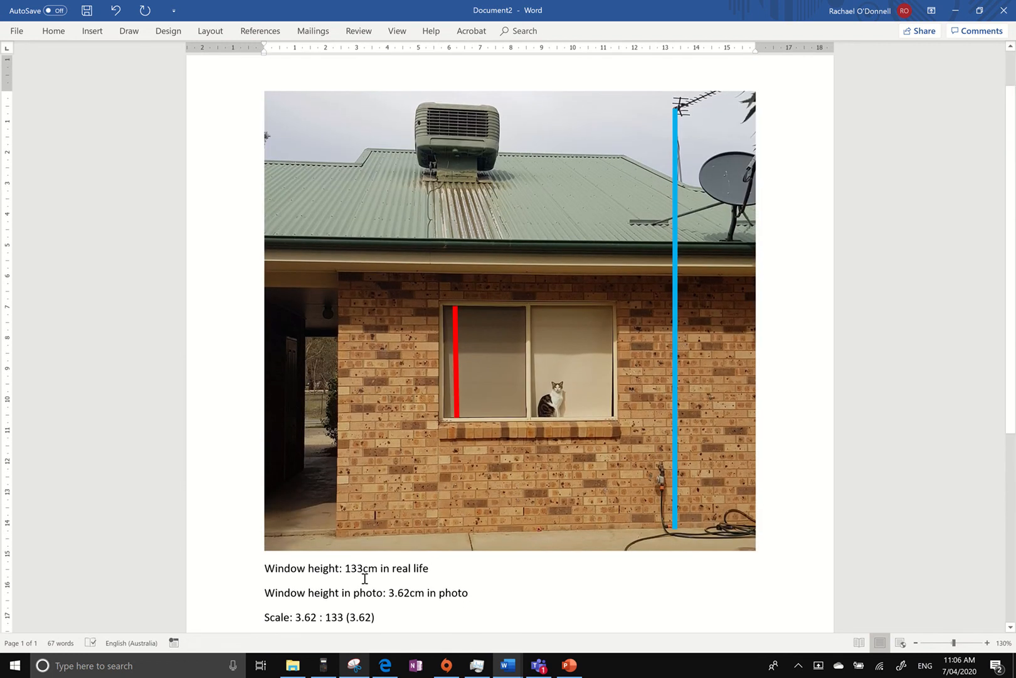
scroll(364, 578, "down", 2)
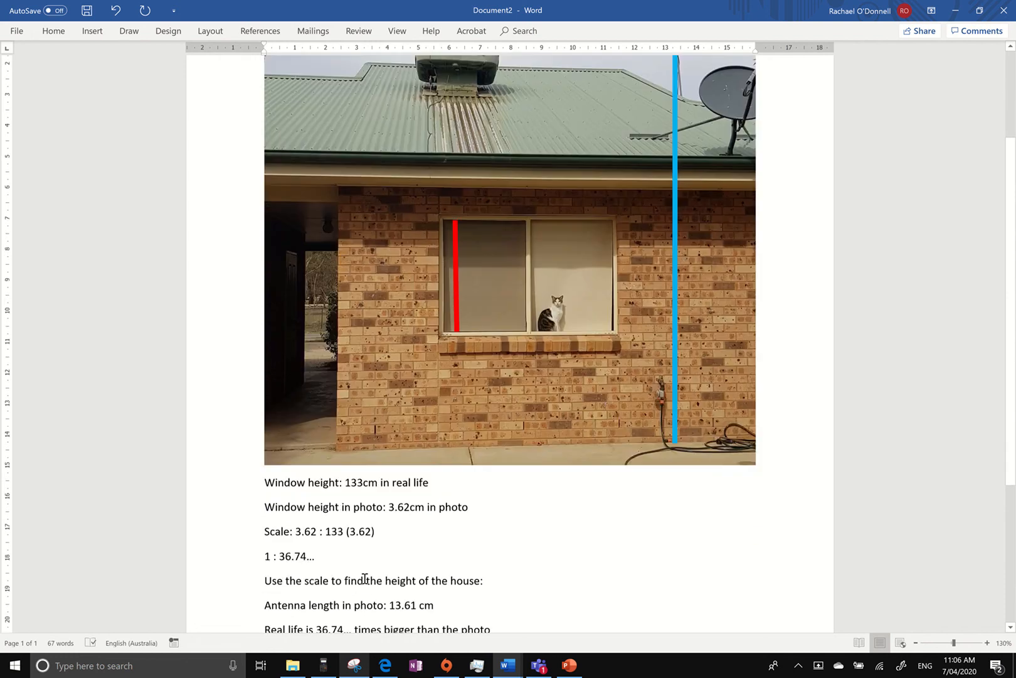
scroll(364, 578, "down", 4)
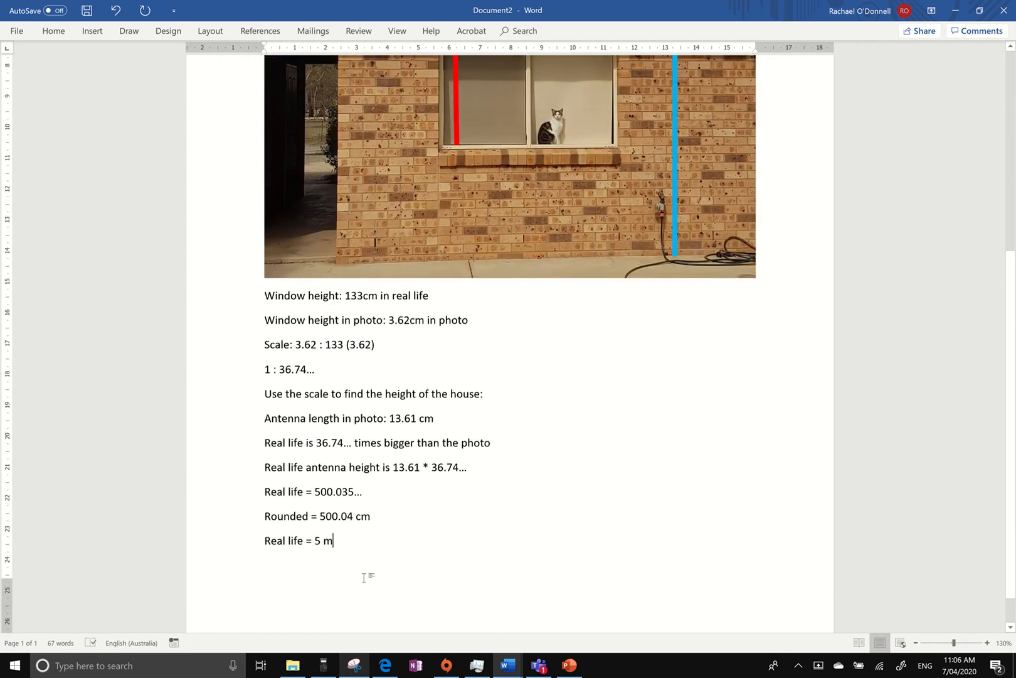